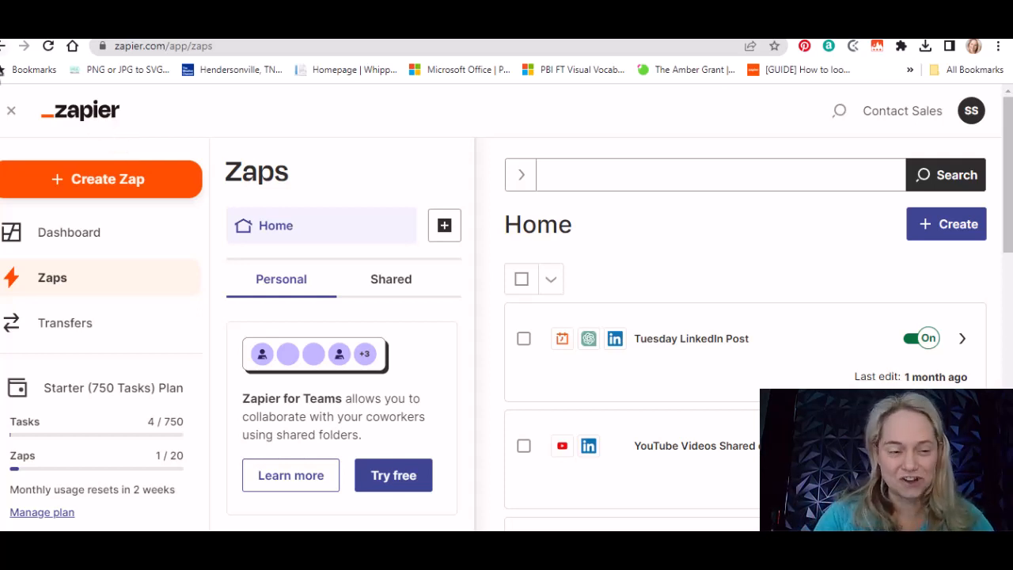
Create a new Zap and bring its AI automation prompt into view.
left_click(136, 190)
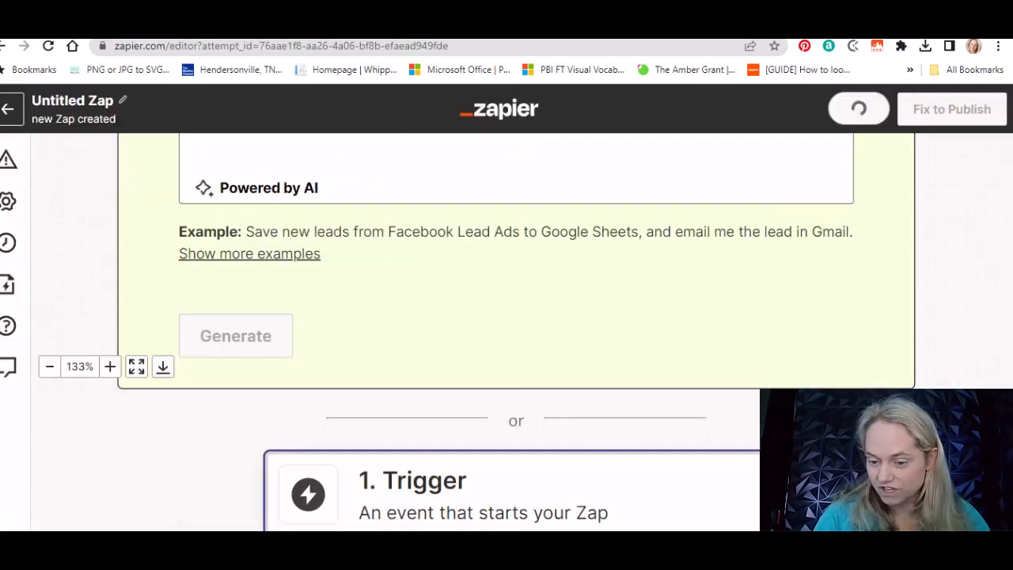
scroll(517, 333, "down", 3)
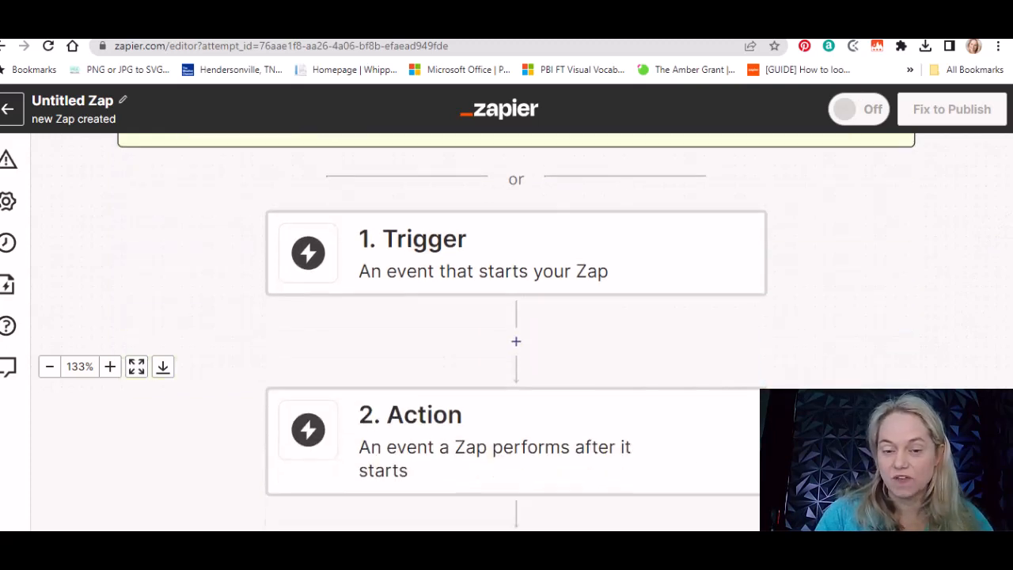
scroll(516, 332, "up", 3)
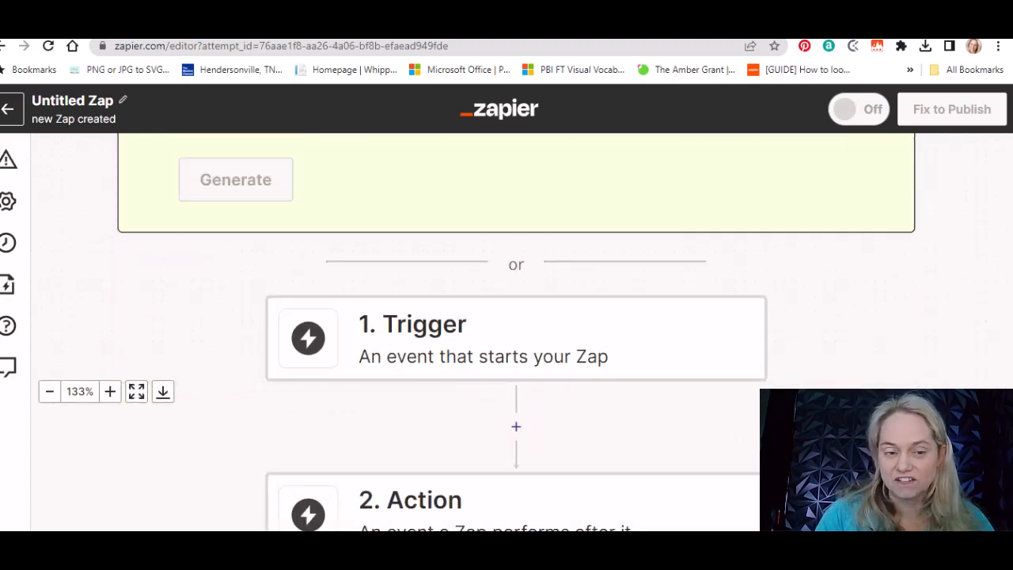
scroll(516, 333, "up", 3)
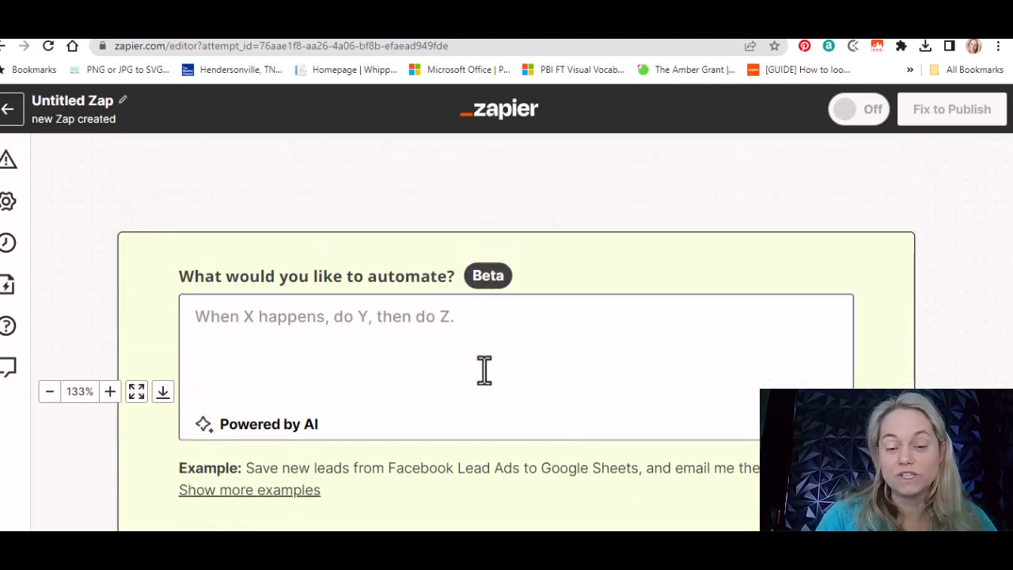
scroll(445, 323, "down", 4)
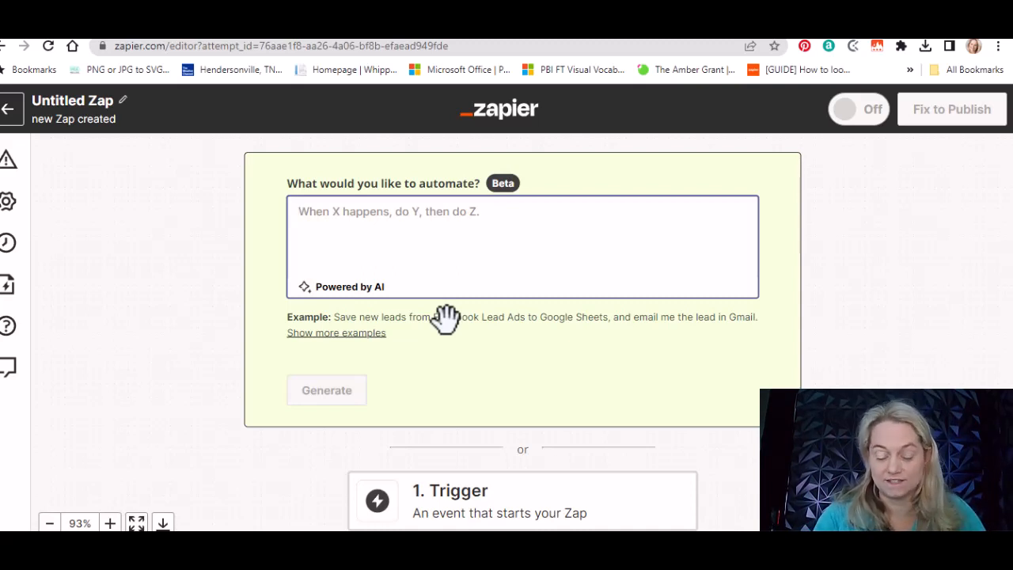
Describe the automation as "When a new video is posted to my youtube channel then post a link to the video on my linkedin page".
type("When")
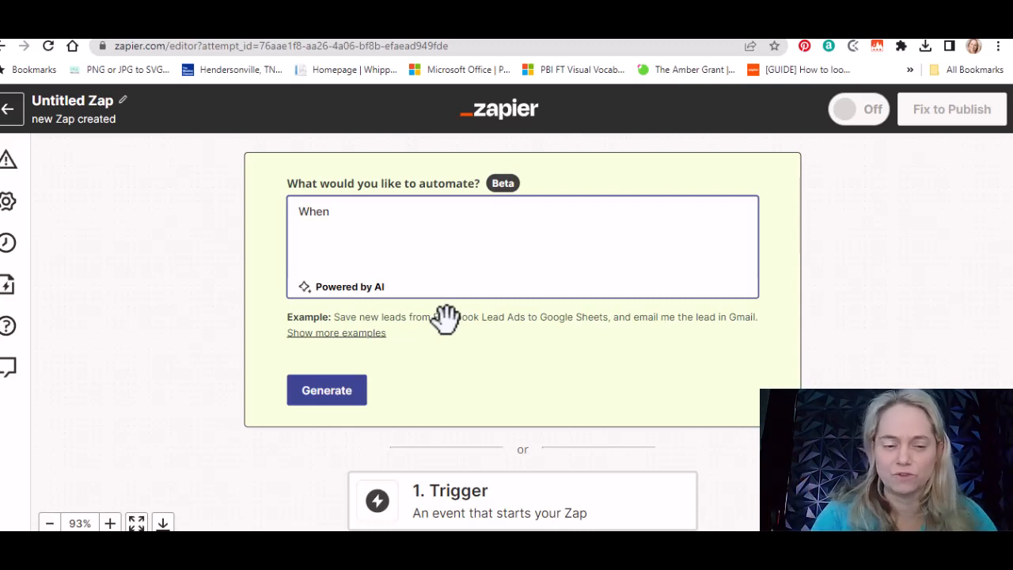
type("a ")
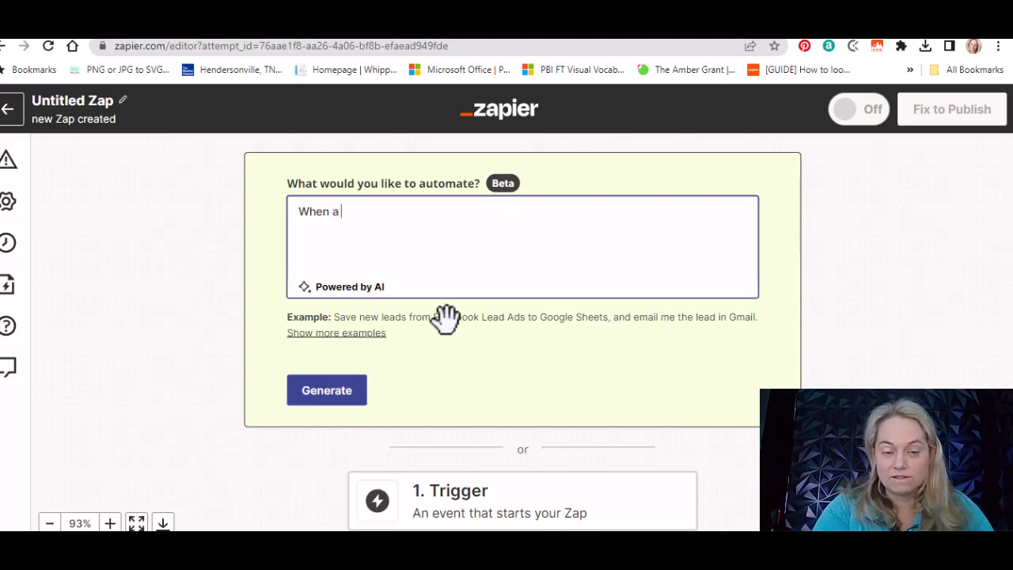
type("new video is posted to my")
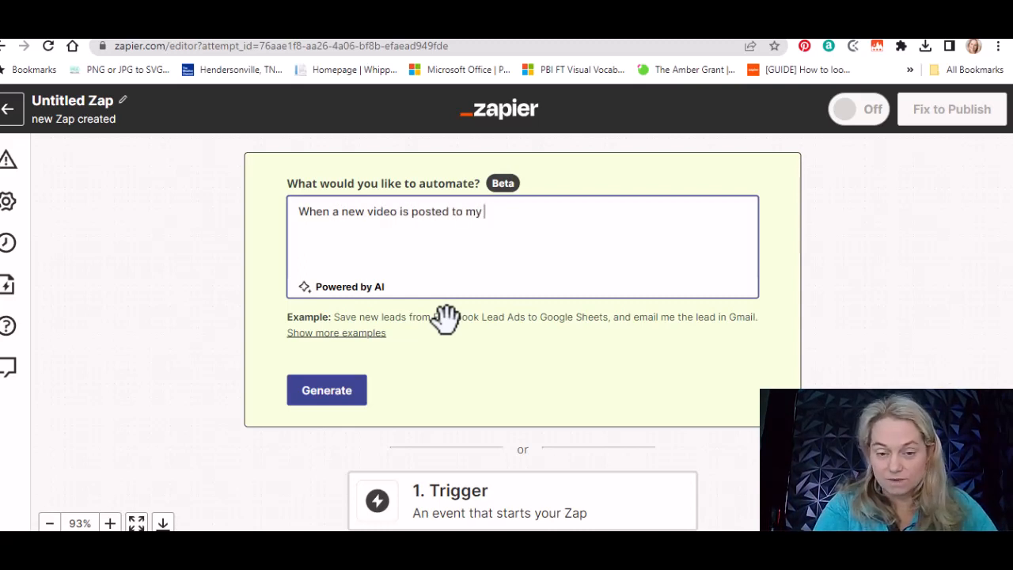
type(" youtube cha")
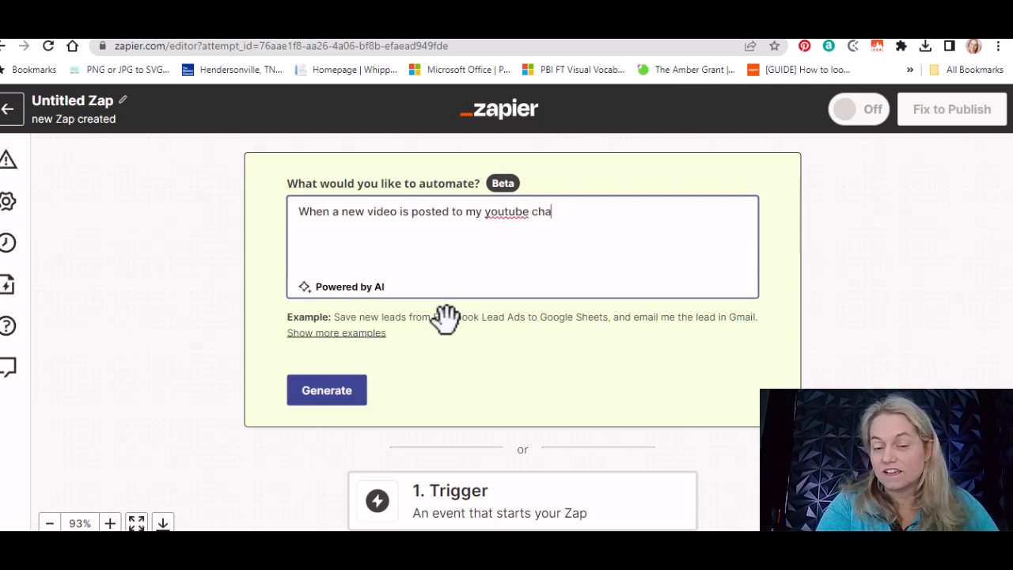
type("neel")
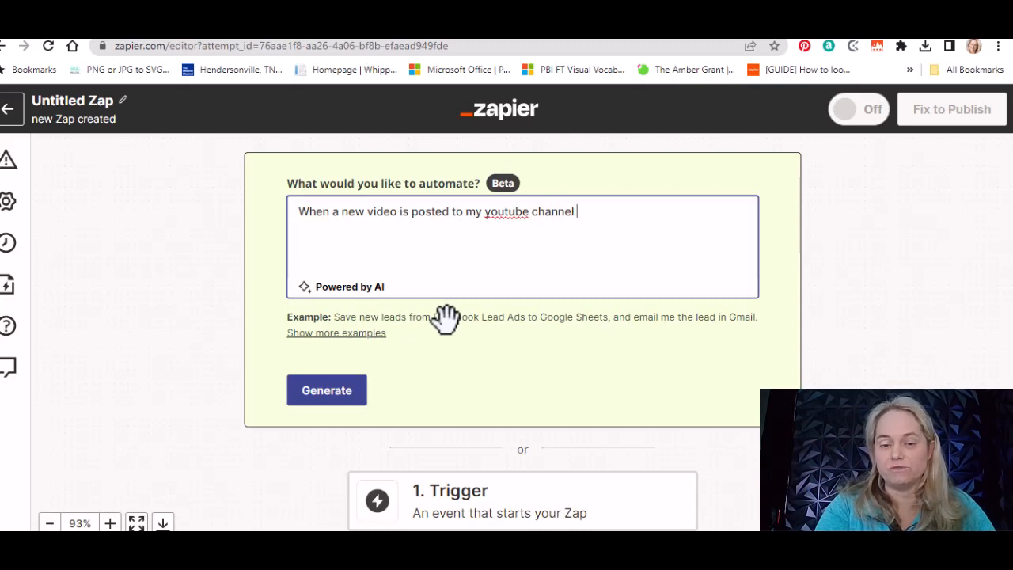
type(" I")
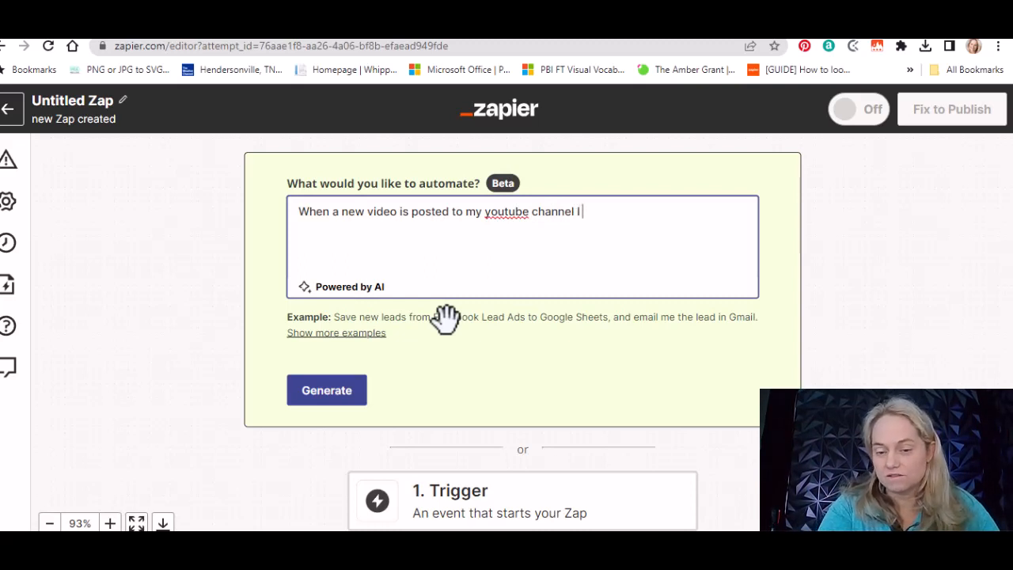
type("then po")
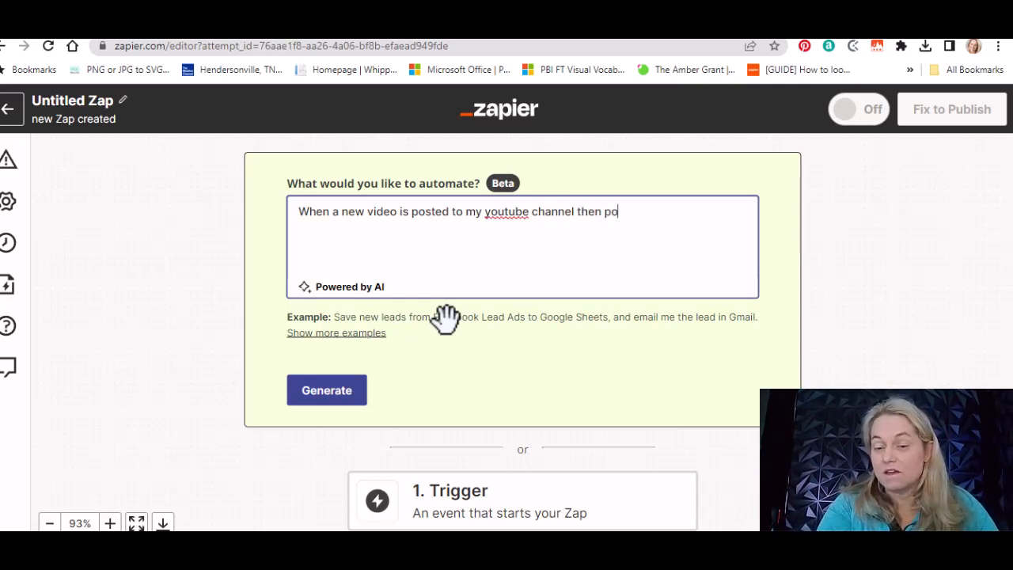
type("st a link to th")
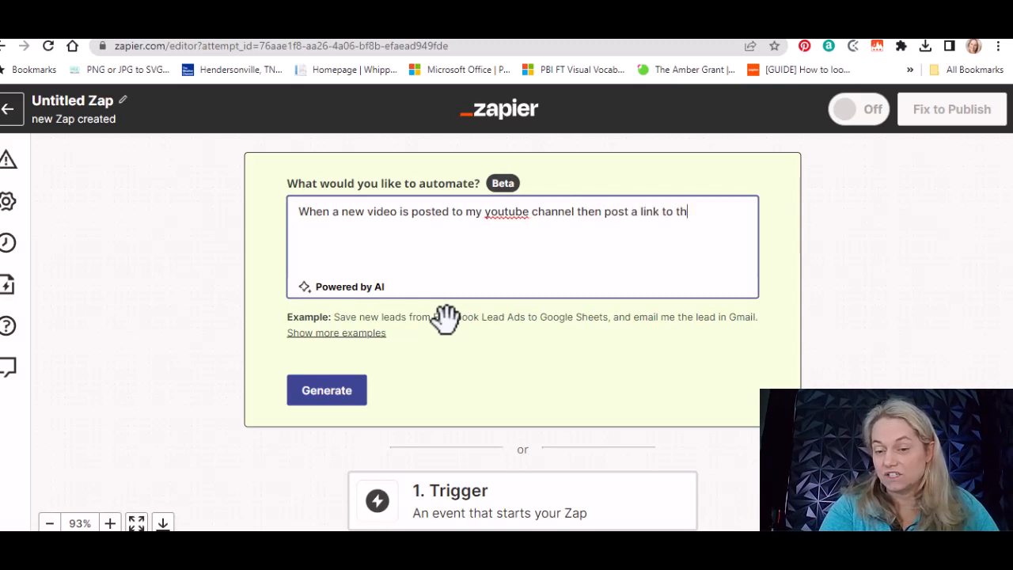
type("e video with")
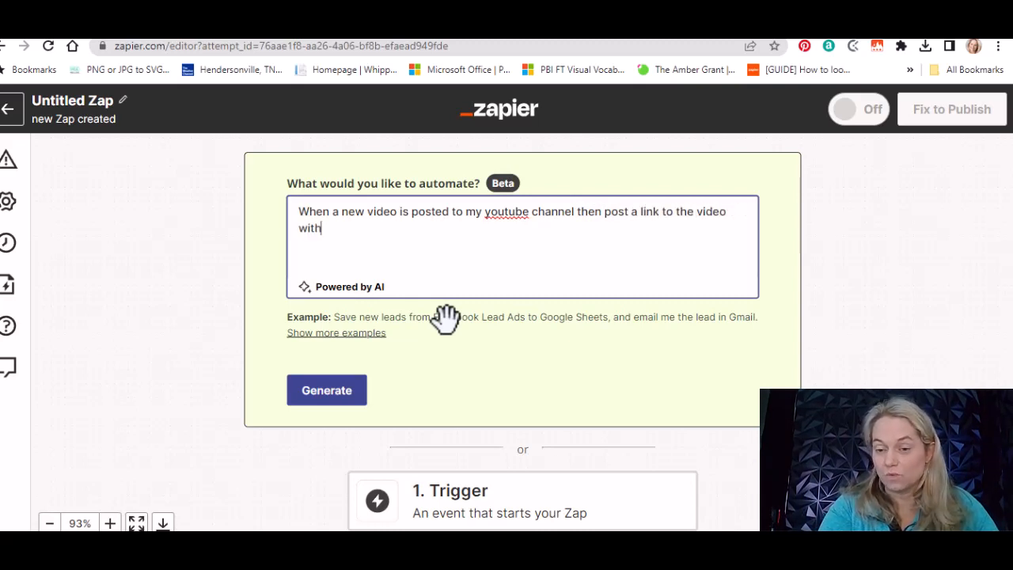
type(" the th")
key("BackSpace")
key("BackSpace")
key("BackSpace")
key("BackSpace")
key("BackSpace")
key("BackSpace")
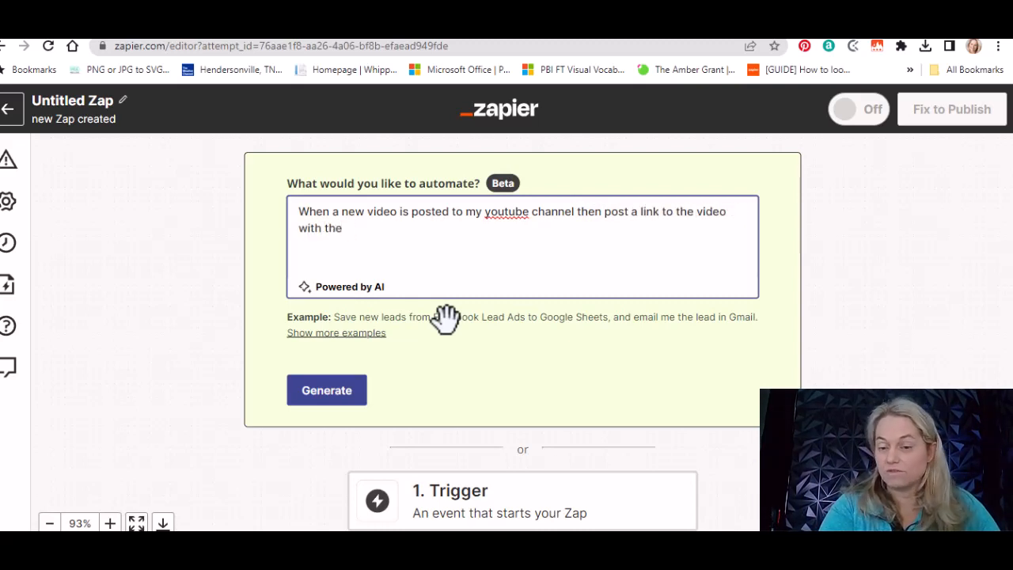
key("BackSpace")
key("BackSpace")
key("BackSpace")
key("BackSpace")
key("BackSpace")
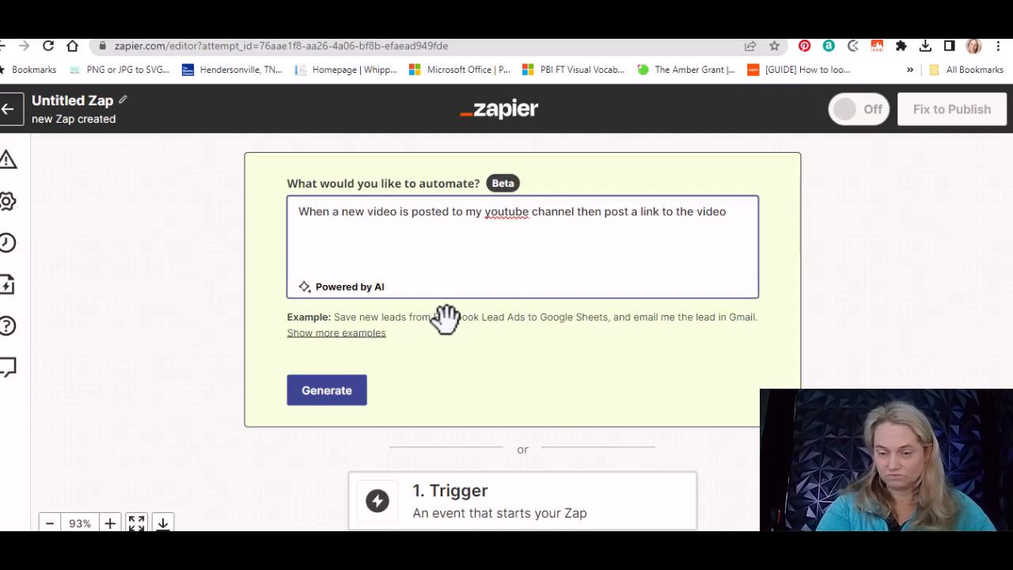
type("on my lin")
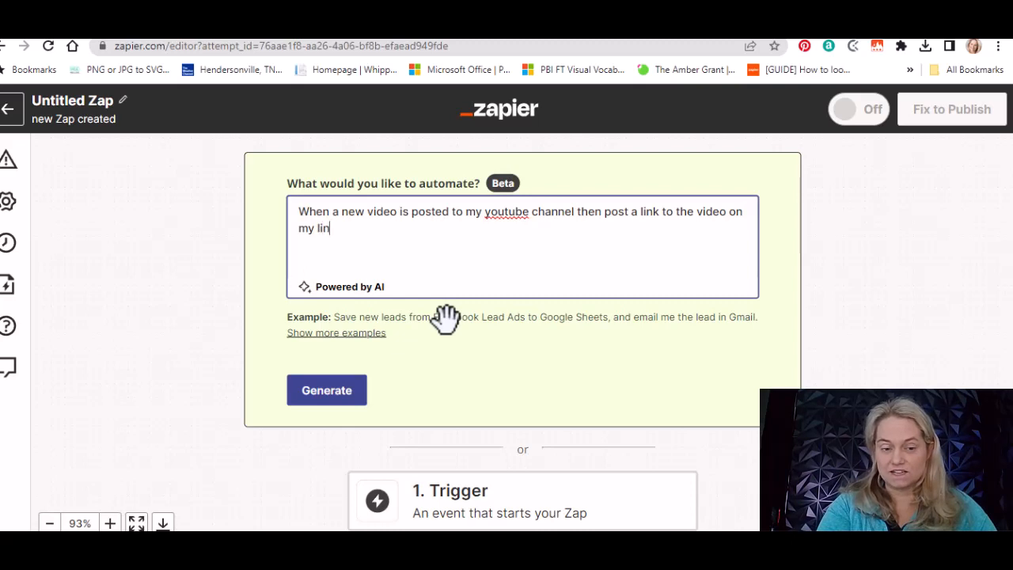
type("kedin pa")
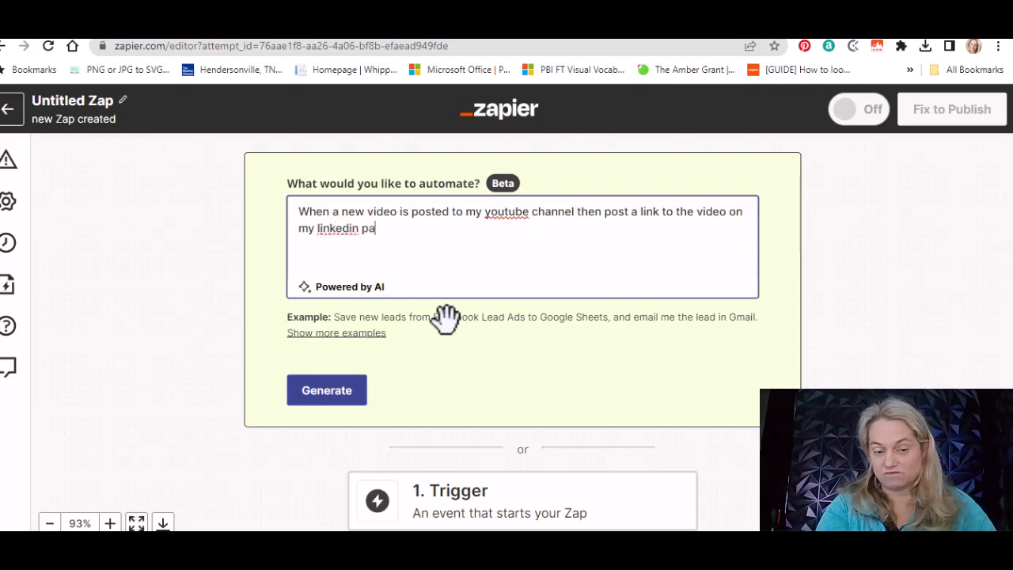
type("ge")
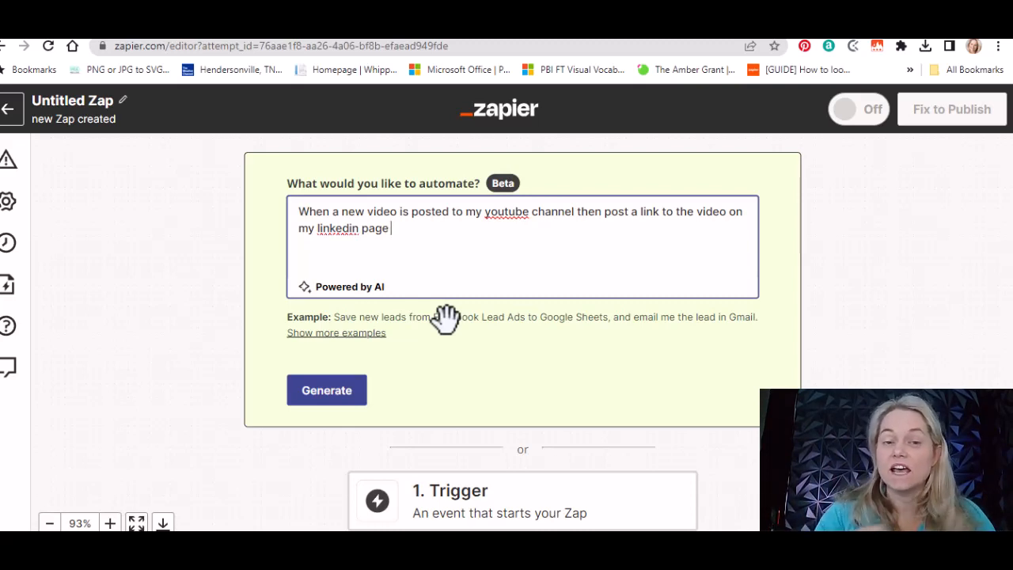
Generate the Zap from the description and try the suggested "Share YouTube videos on LinkedIn" Zap.
left_click(340, 395)
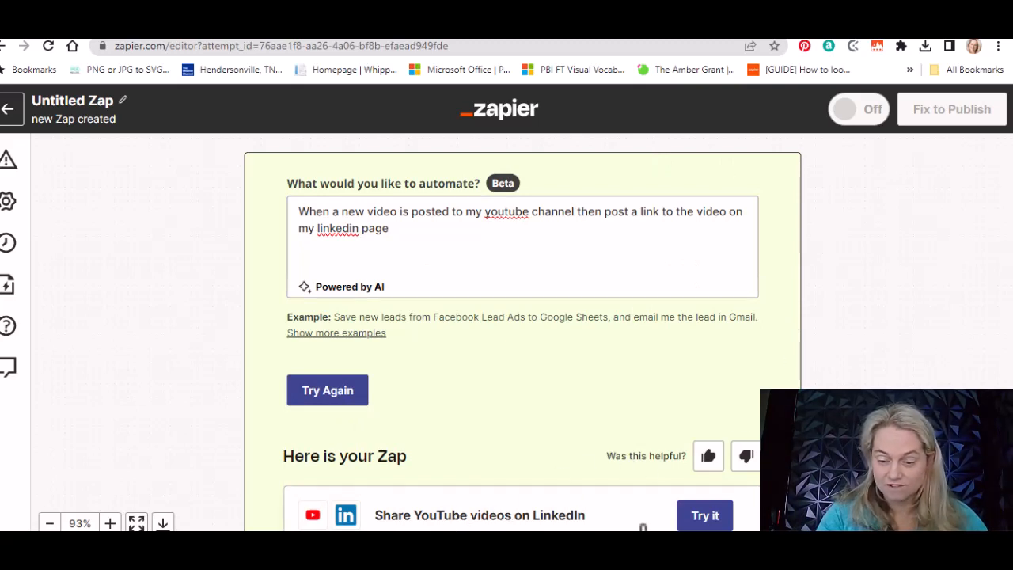
left_click(700, 519)
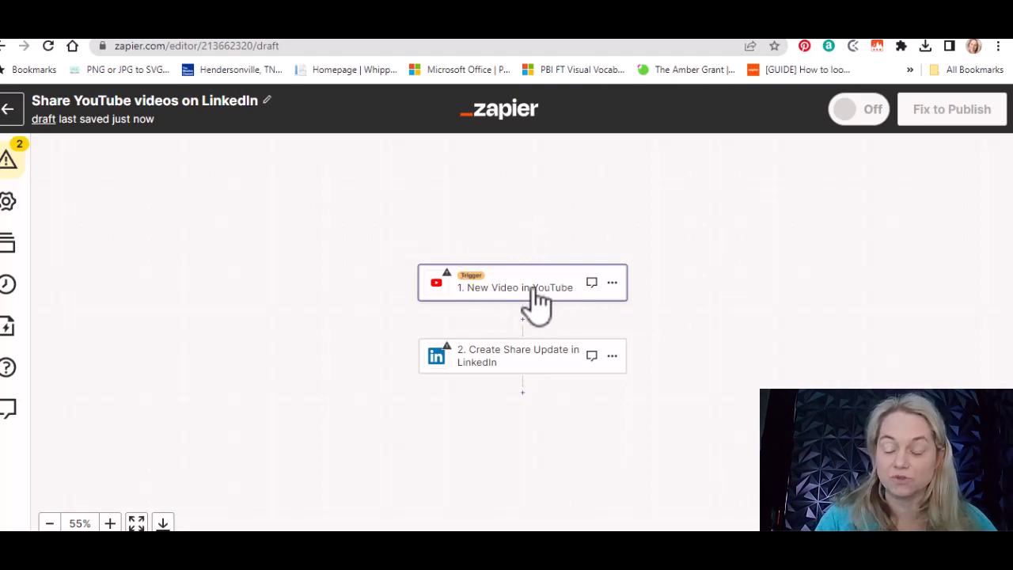
Set the YouTube trigger's event to New Video In Channel and continue with the connected YouTube account.
left_click(532, 290)
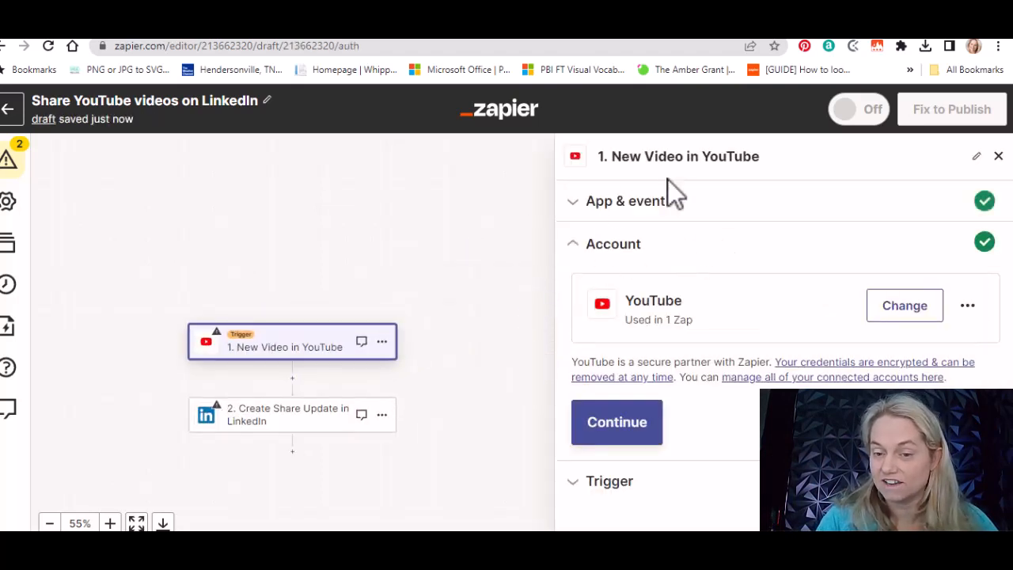
left_click(649, 210)
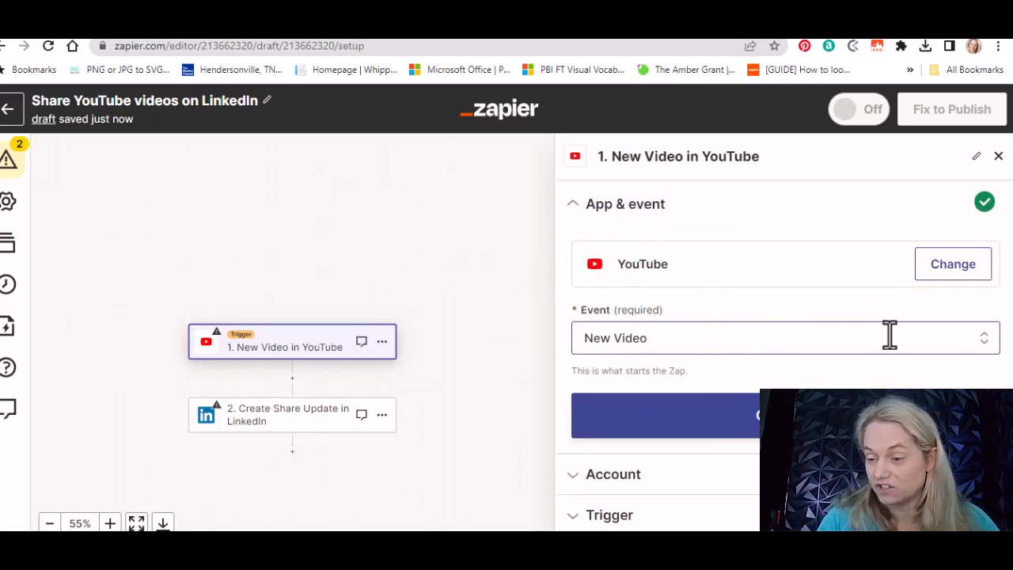
left_click(823, 352)
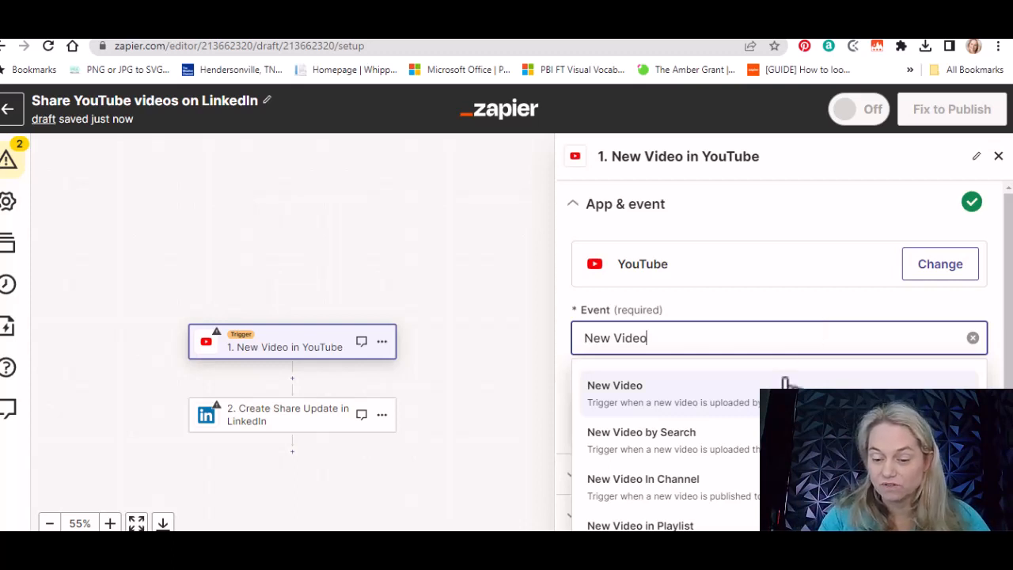
left_click(694, 486)
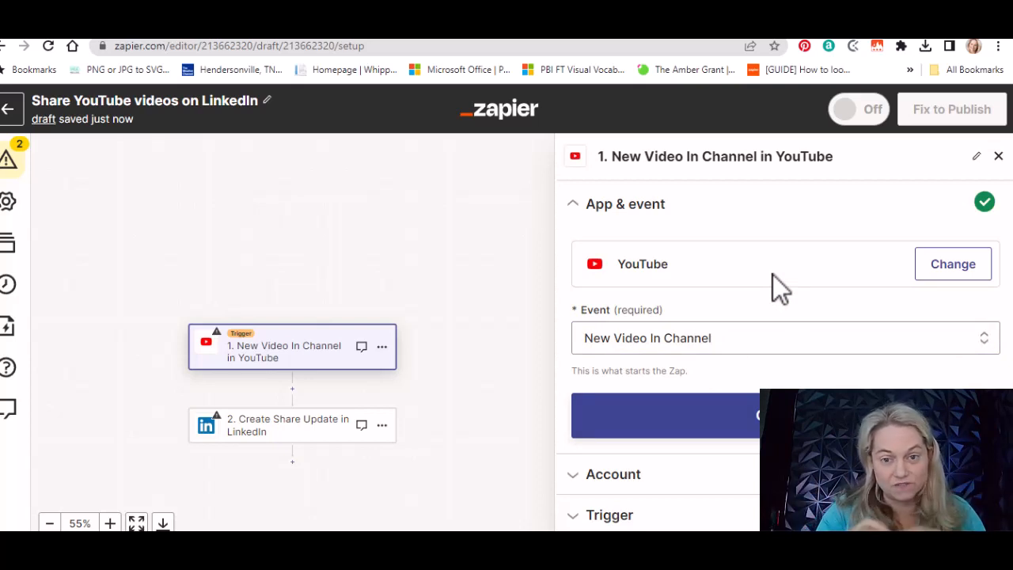
left_click(756, 420)
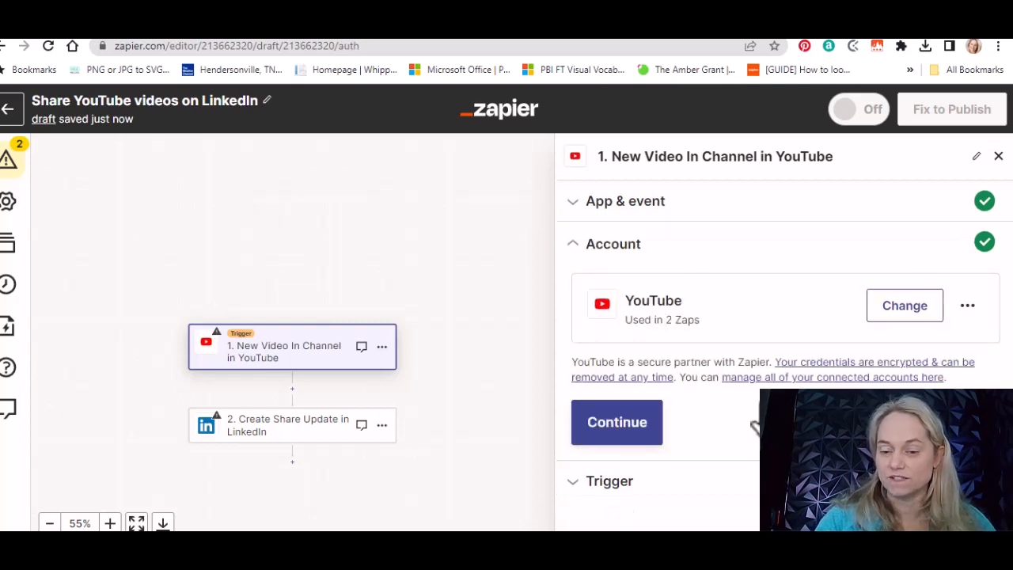
left_click(615, 428)
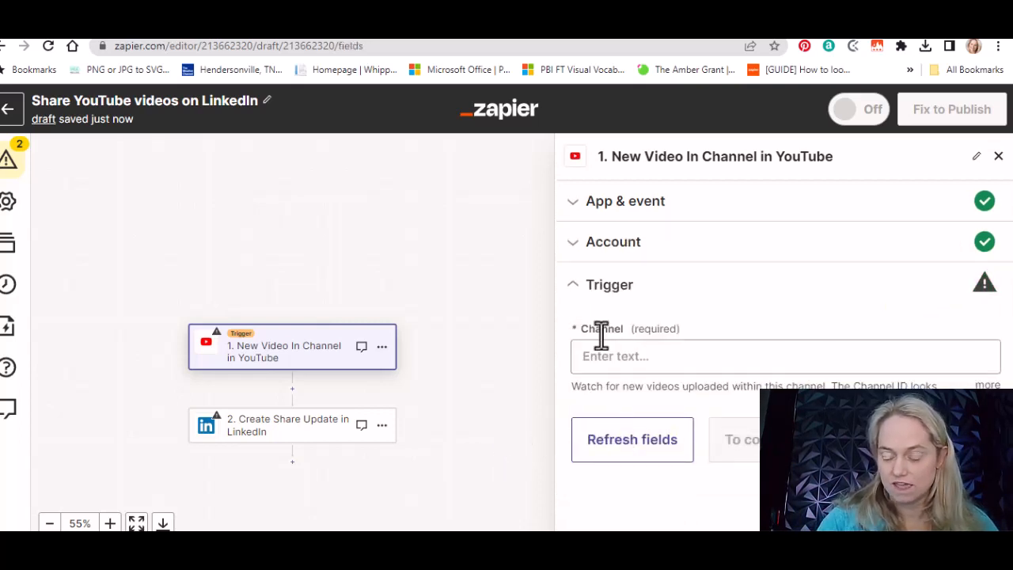
Copy the Channel ID from YouTube's advanced settings into the Zapier trigger's required Channel field and continue to the test.
left_click(616, 358)
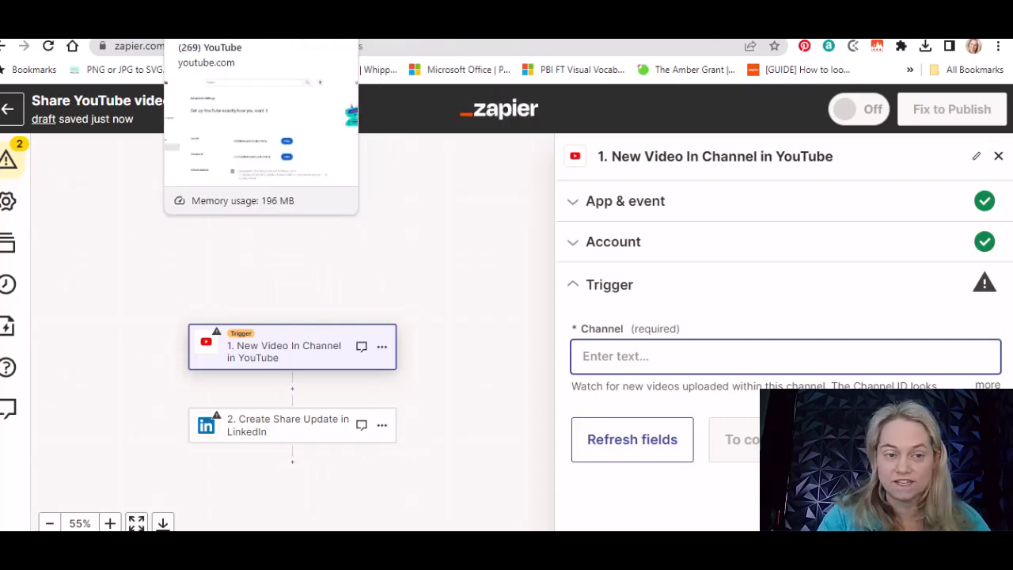
left_click(245, 22)
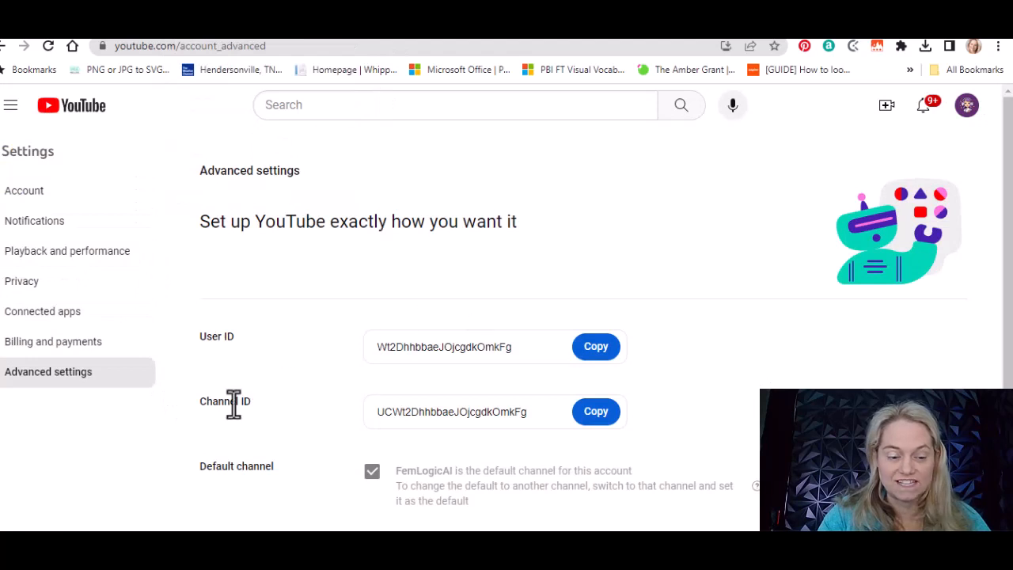
left_click(603, 412)
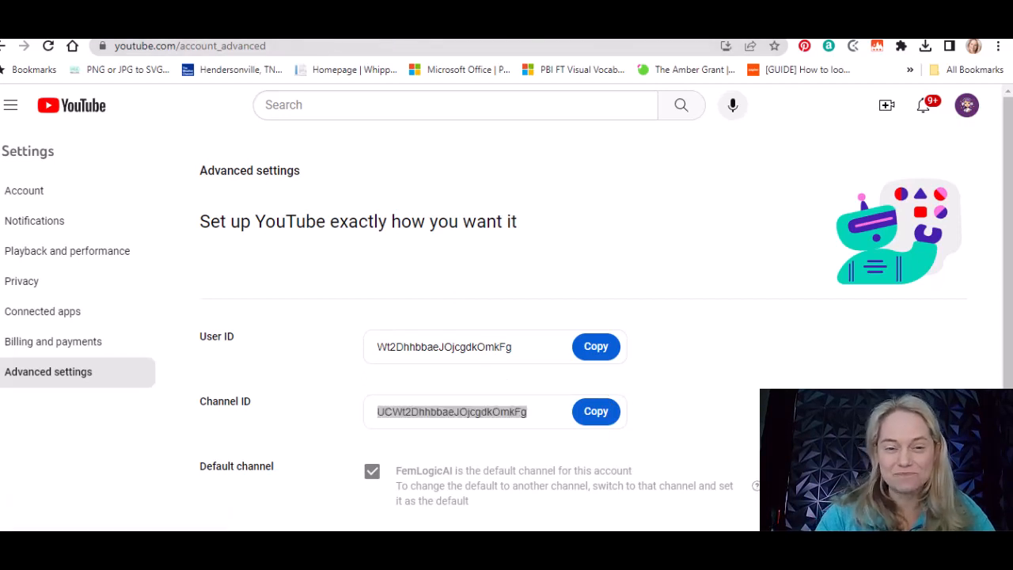
key("ctrl+Tab")
key("ctrl+v")
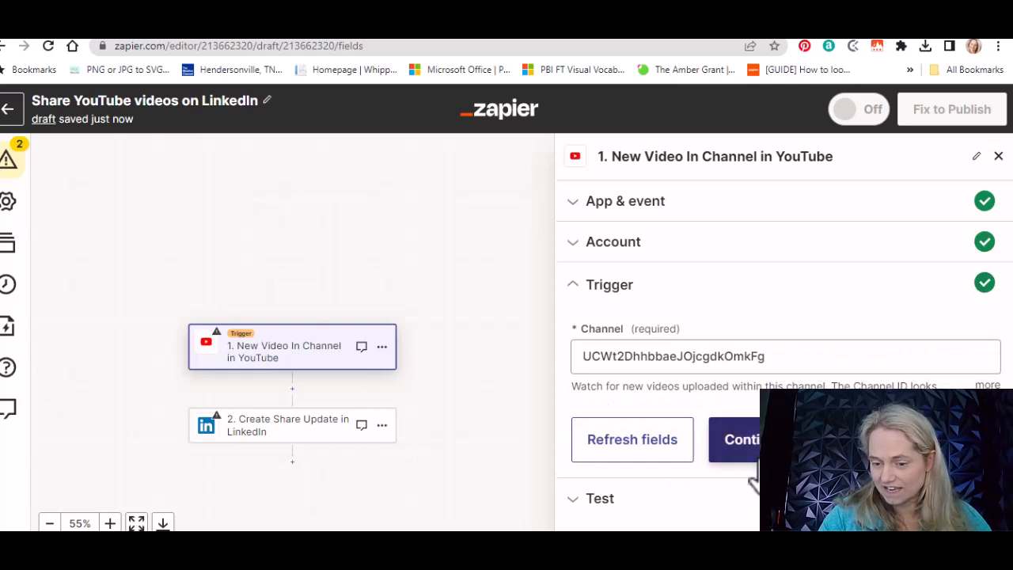
left_click(751, 455)
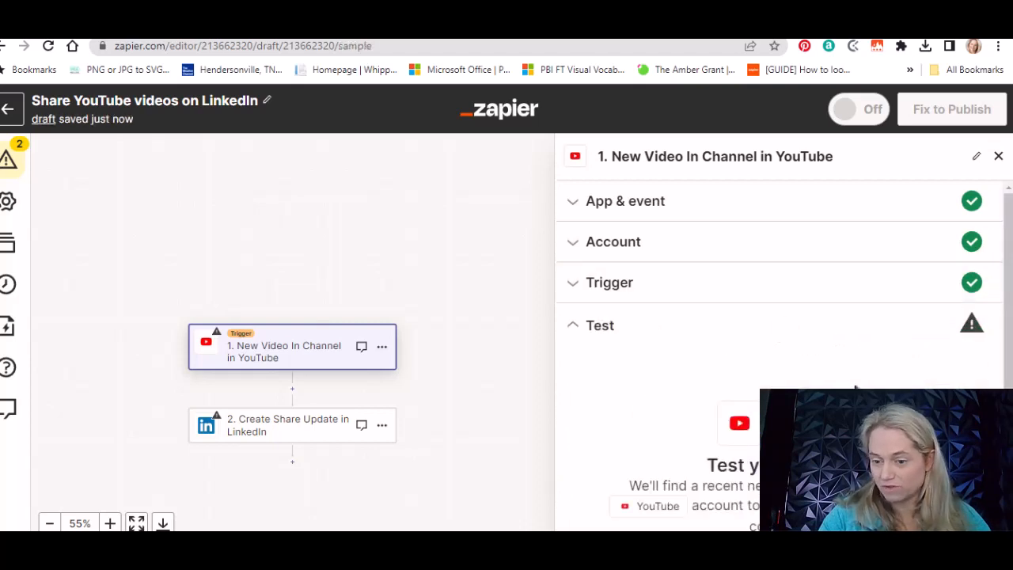
Test the YouTube trigger and review the sample video records it pulls from the channel.
scroll(1010, 313, "down", 1)
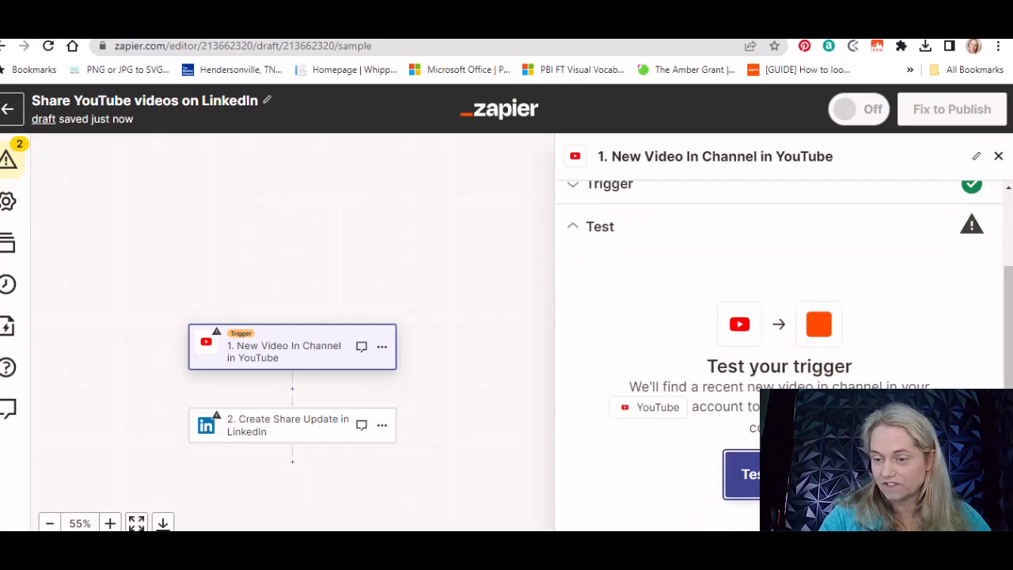
scroll(759, 324, "up", 1)
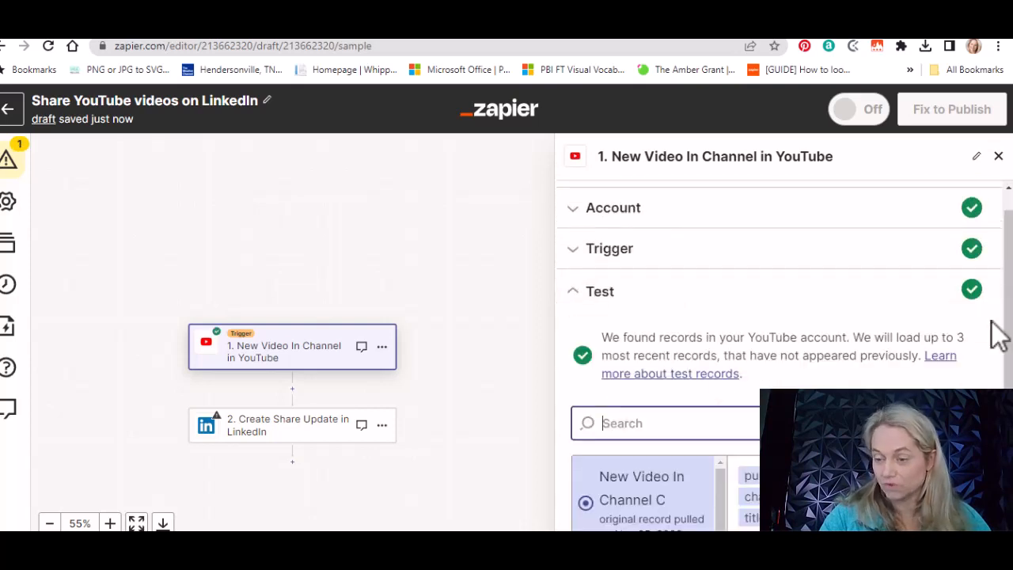
scroll(1009, 332, "down", 5)
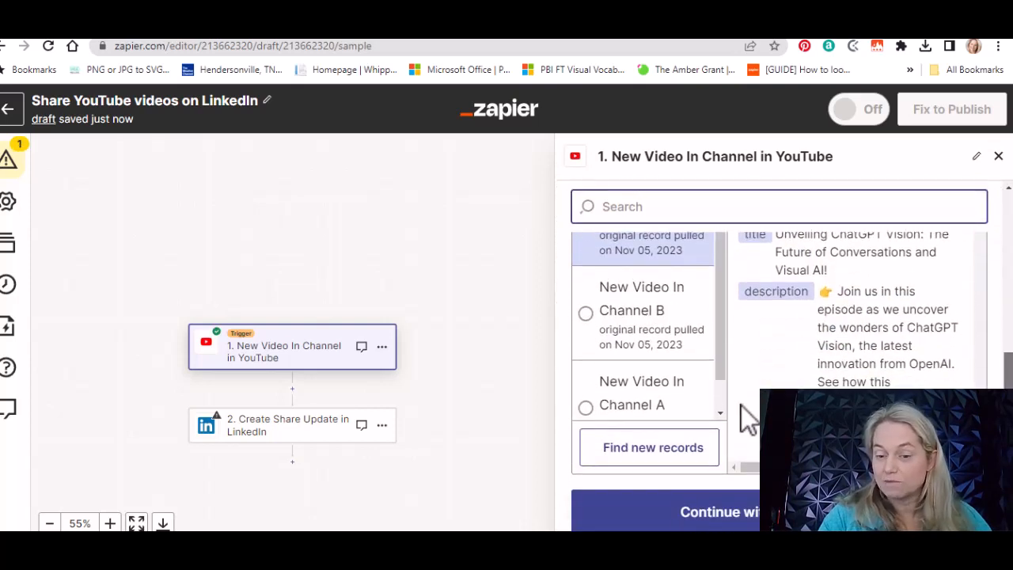
Select the New Video In Channel B sample record for the YouTube trigger and continue with it.
left_click(588, 319)
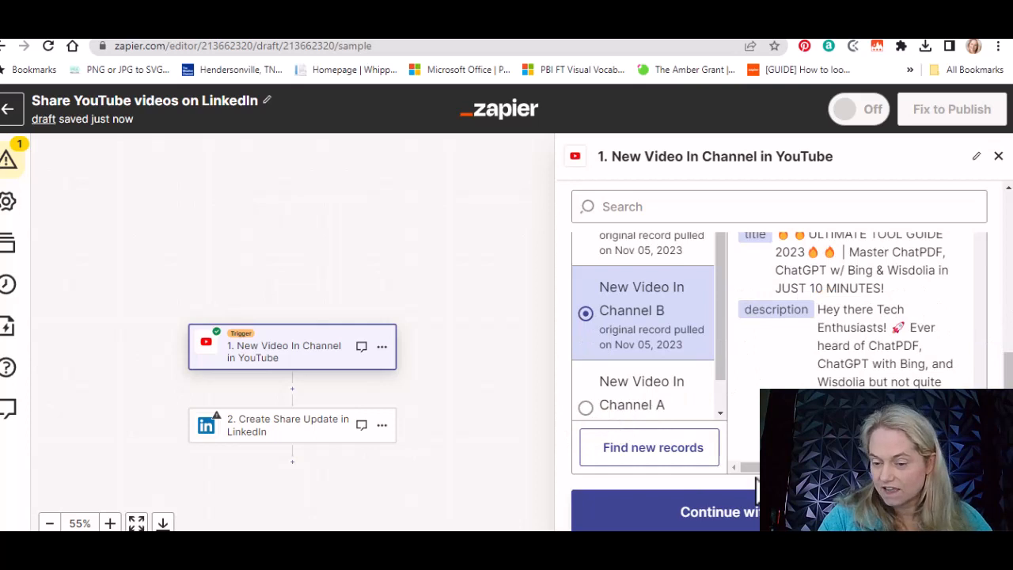
left_click(664, 511)
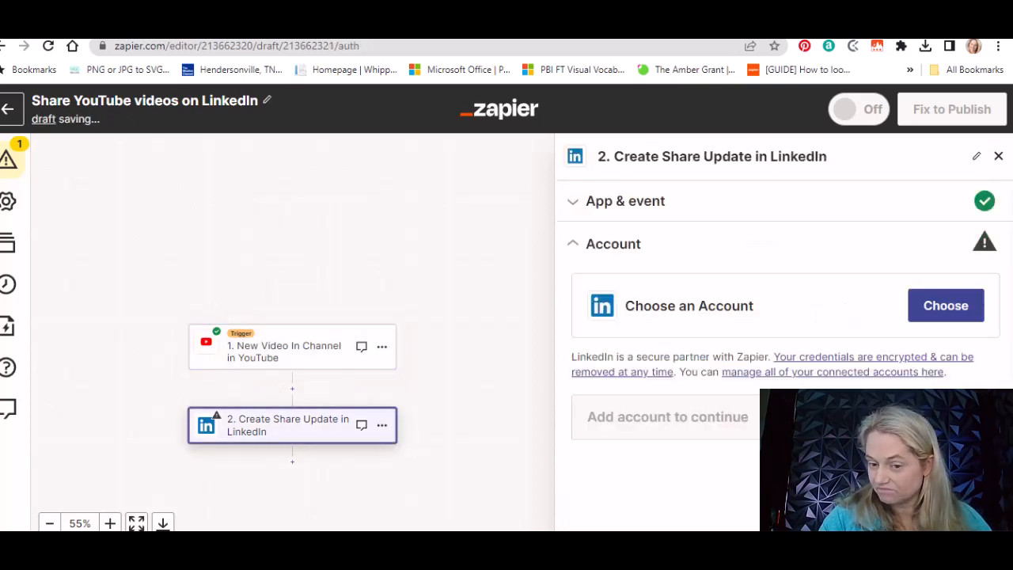
Choose the connected LinkedIn account for the Create Share Update action and continue to the action fields.
left_click(935, 315)
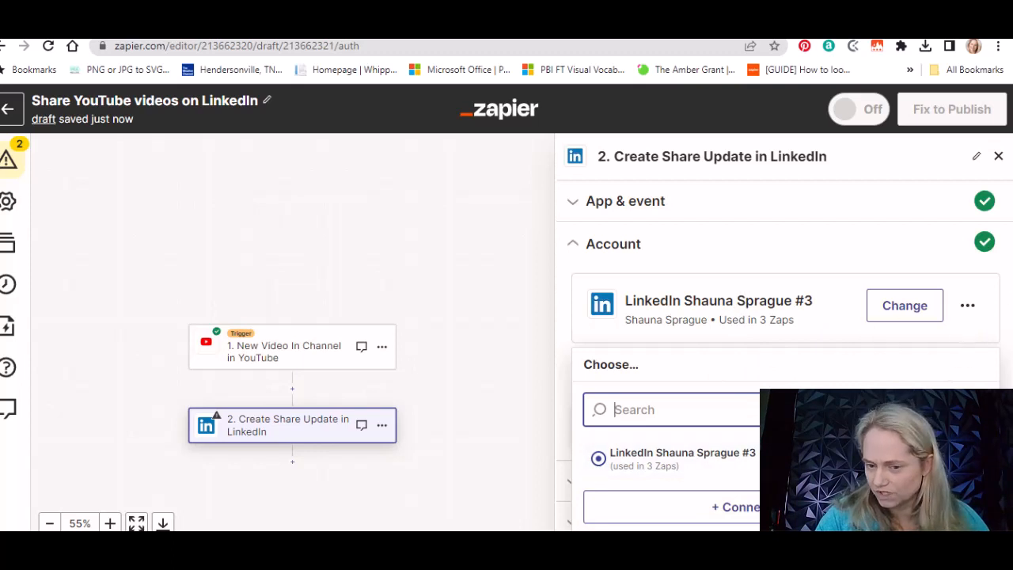
key("Tab")
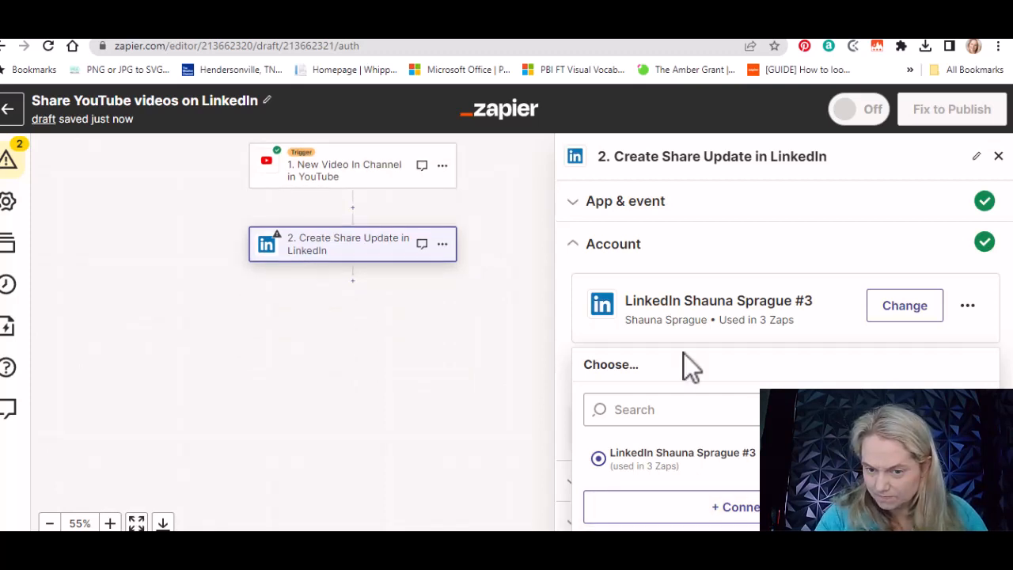
left_click(579, 242)
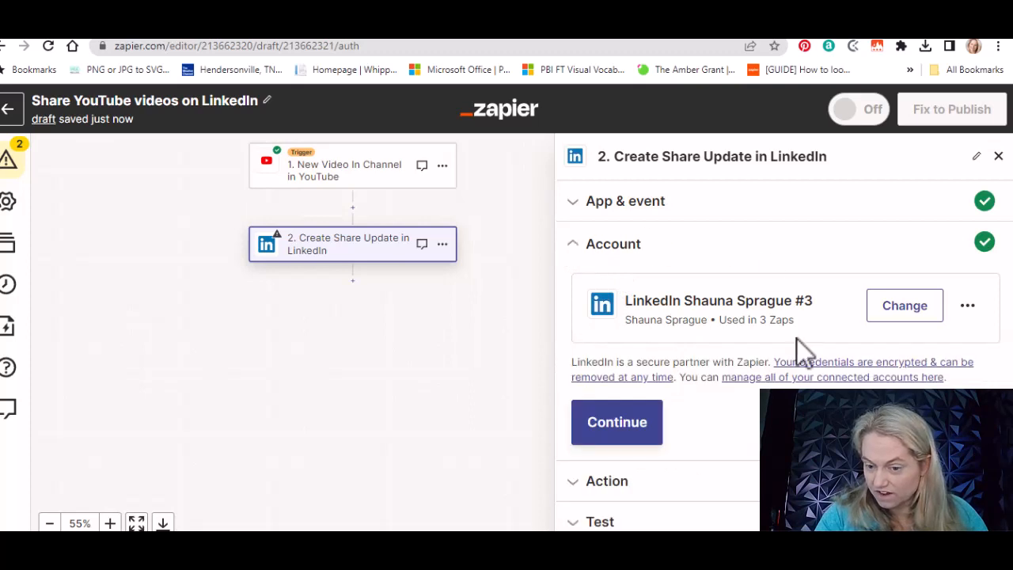
left_click(655, 426)
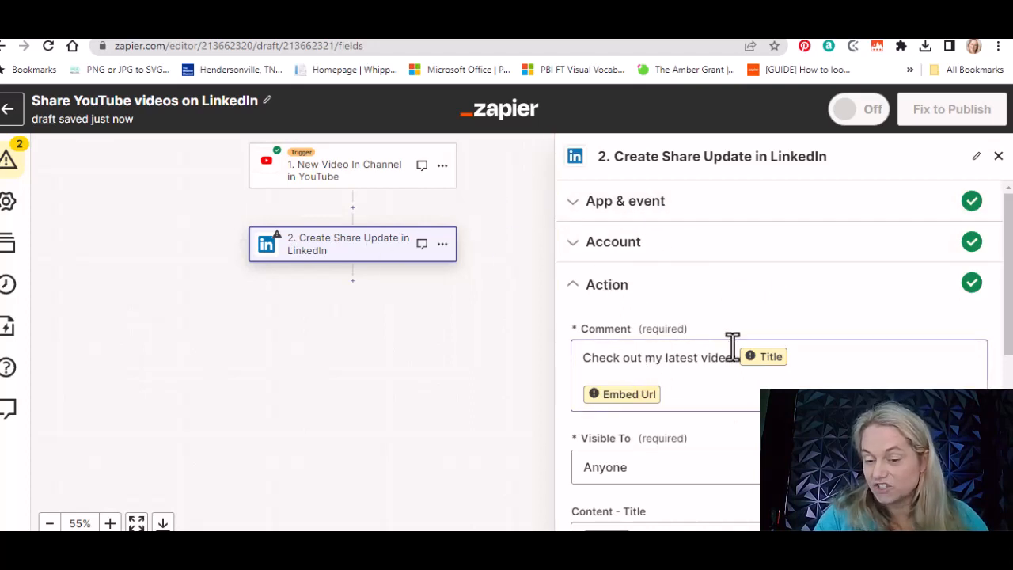
Change the post comment's text to "Check out my latest video from FemLogic AI" and insert the YouTube trigger's Title data after it.
left_click(784, 370)
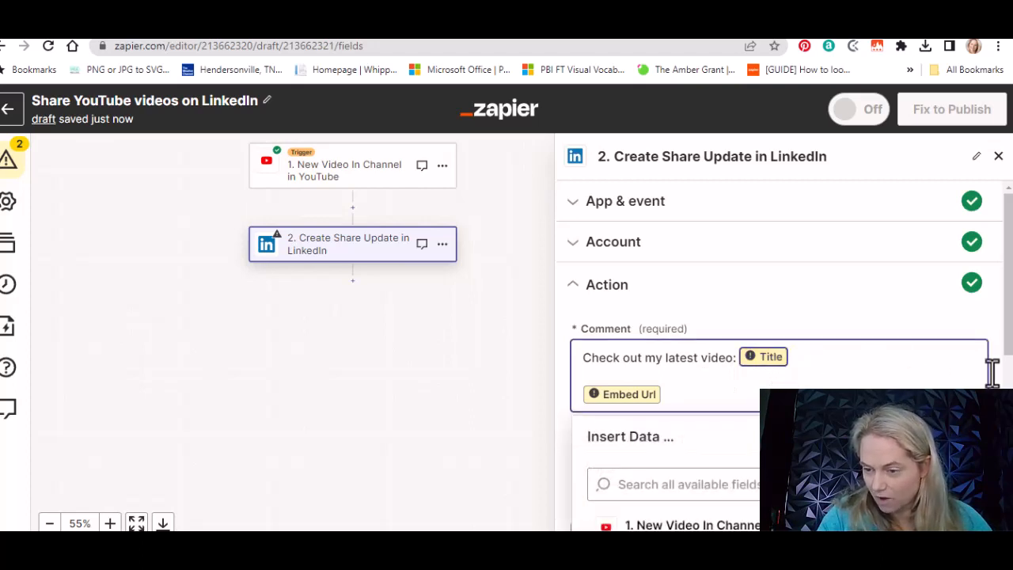
left_click_drag(1009, 326, 1011, 386)
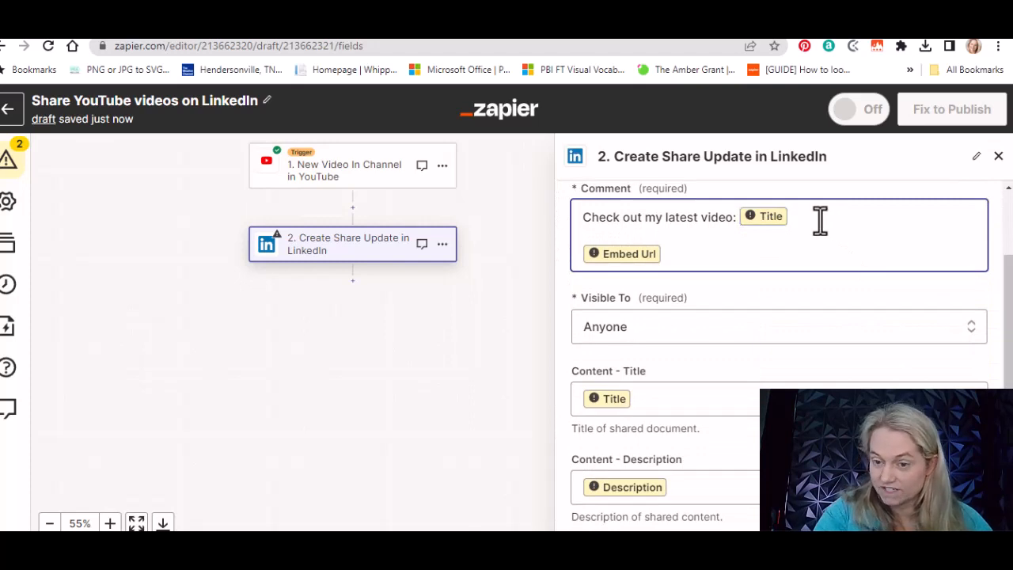
key("BackSpace")
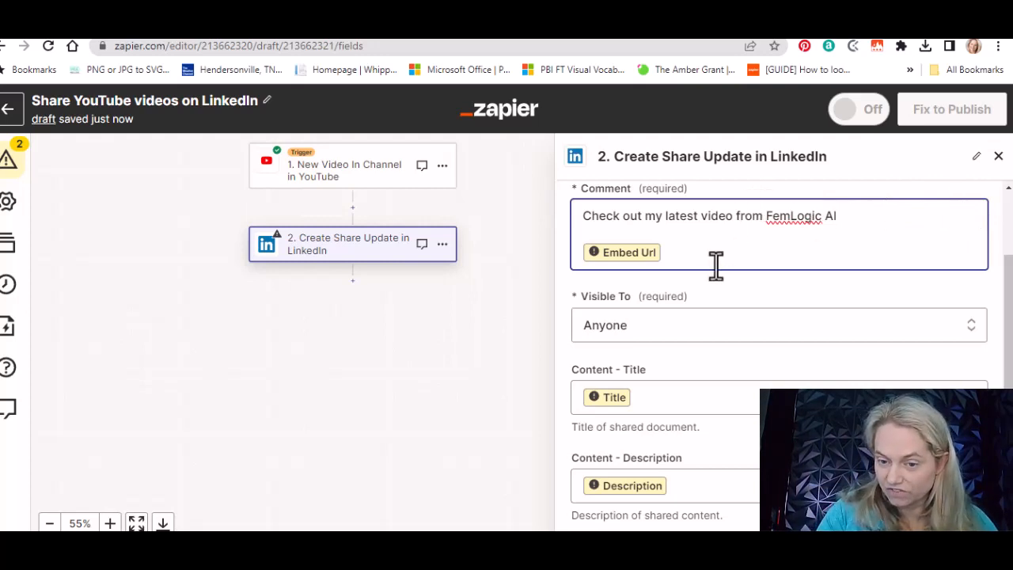
left_click(704, 324)
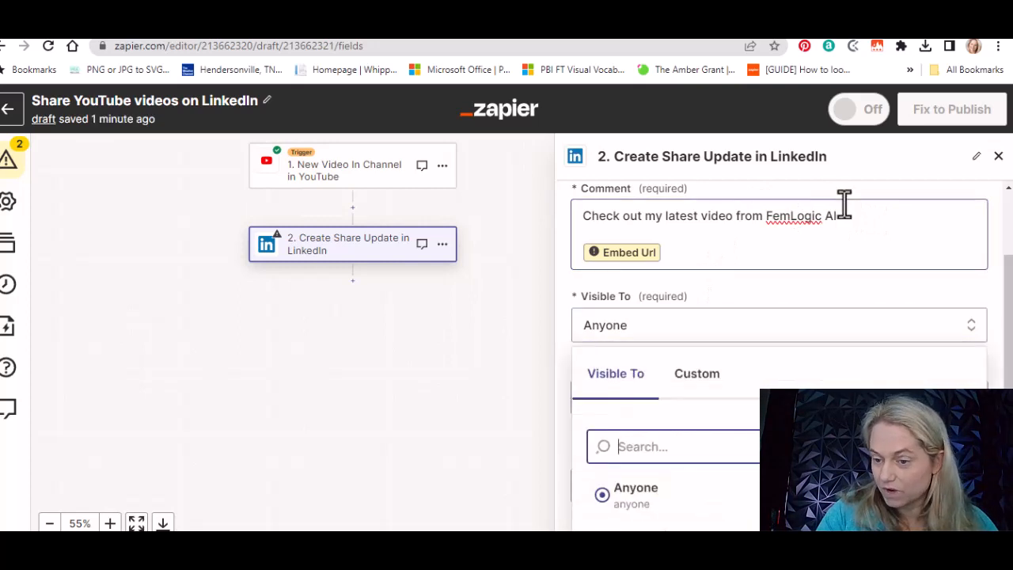
left_click(863, 215)
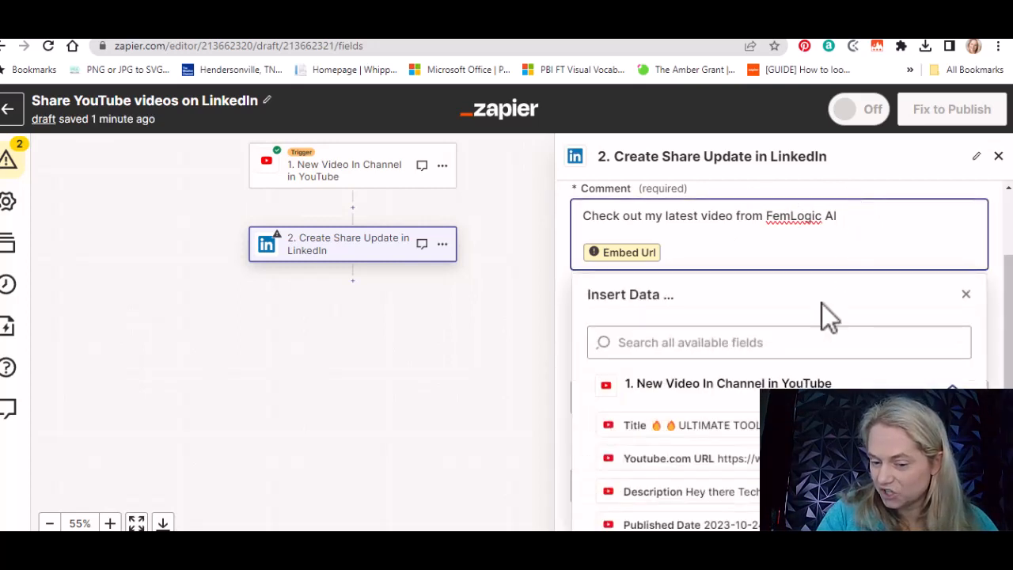
left_click(729, 425)
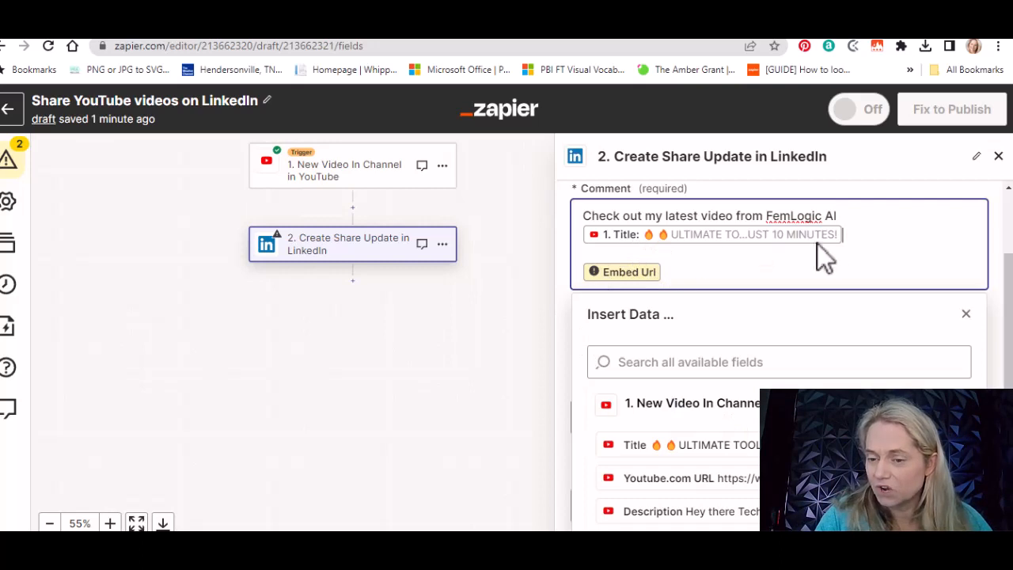
Insert the trigger's Embed URL below the title in the comment and remove the unmapped Embed Url placeholder.
key("Return")
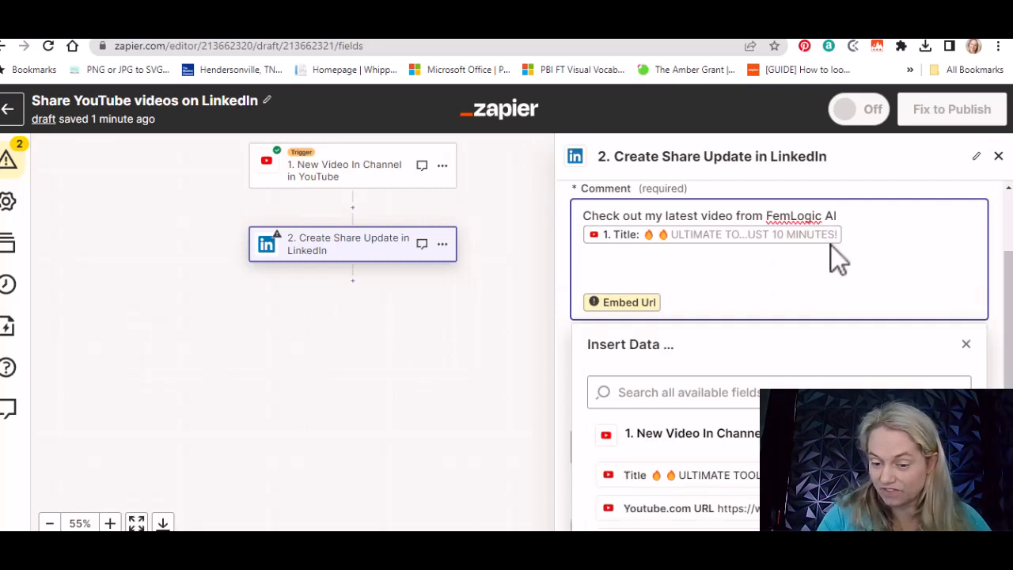
scroll(673, 483, "down", 3)
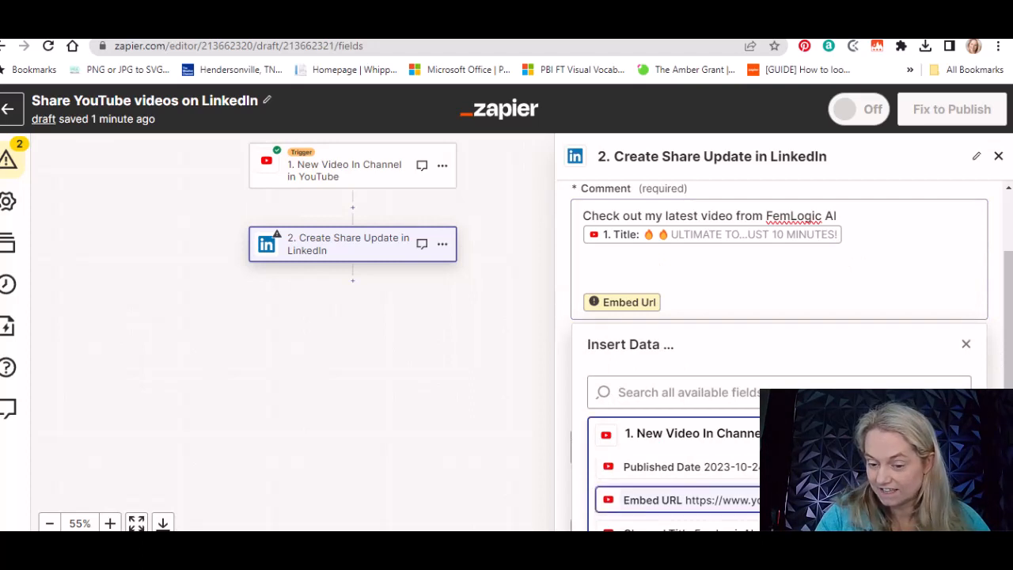
left_click(653, 499)
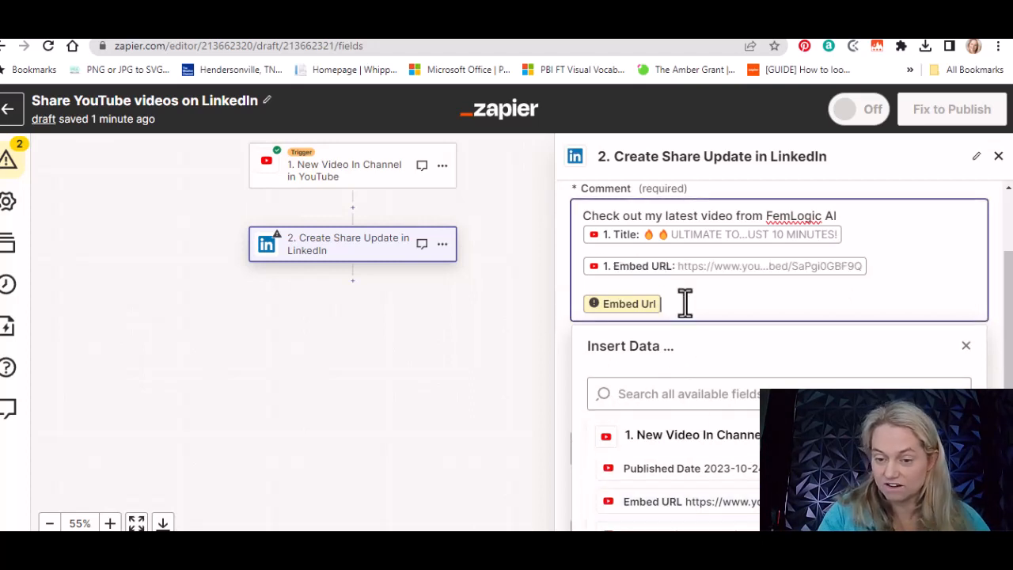
key("BackSpace")
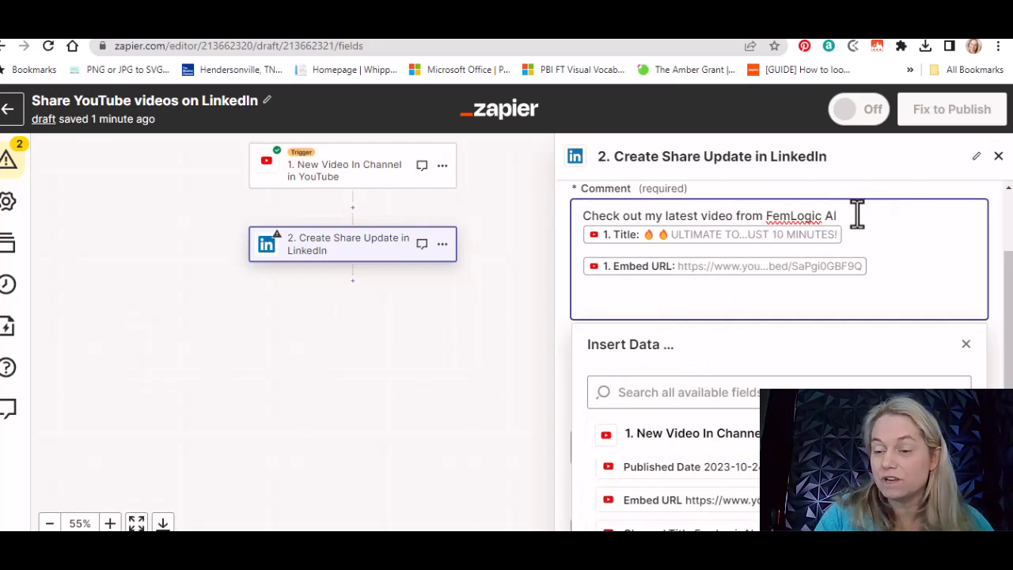
left_click(770, 190)
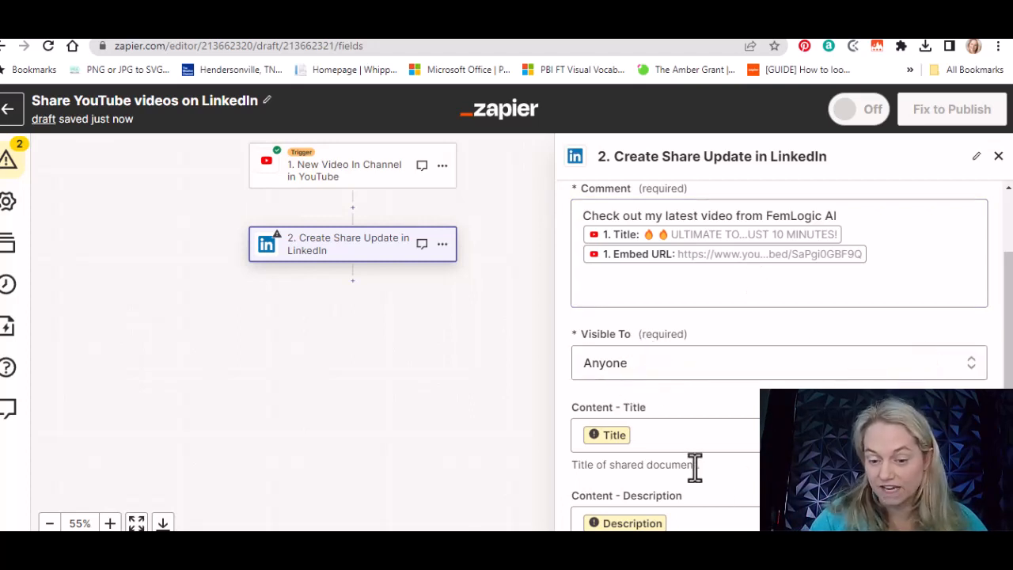
Replace the placeholder in Content - Title with the Title data from the YouTube trigger.
left_click(704, 433)
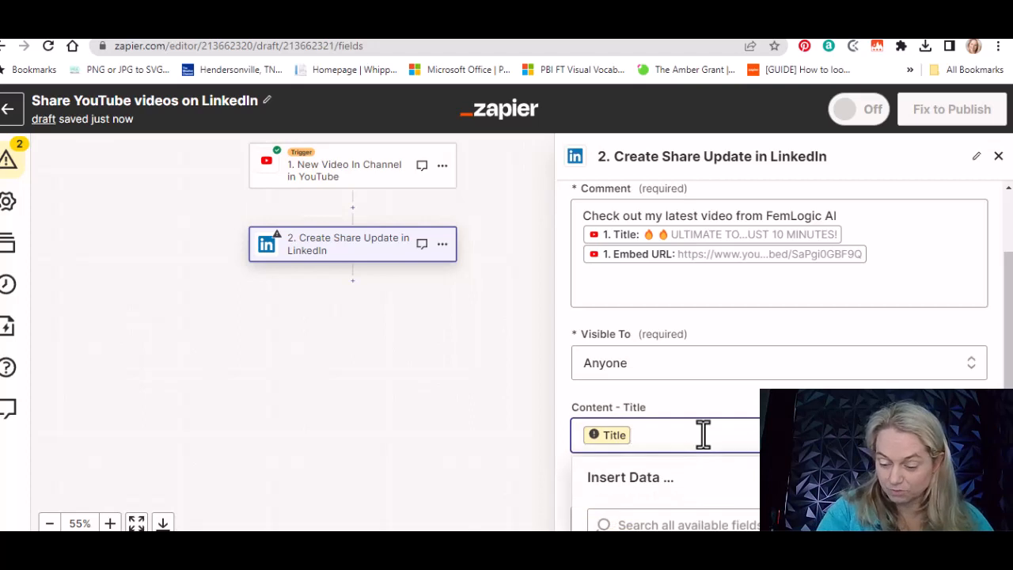
key("BackSpace")
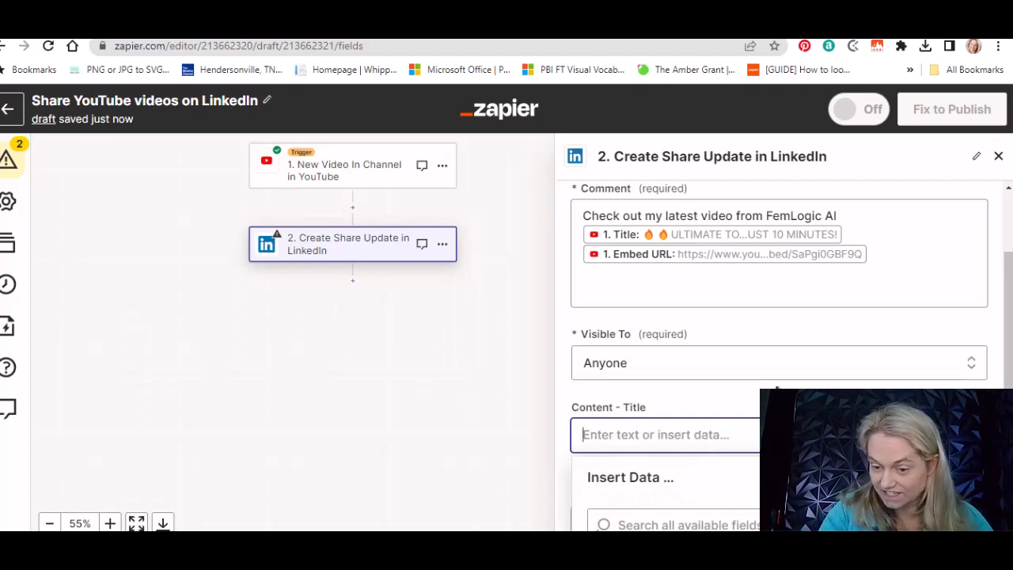
left_click(658, 433)
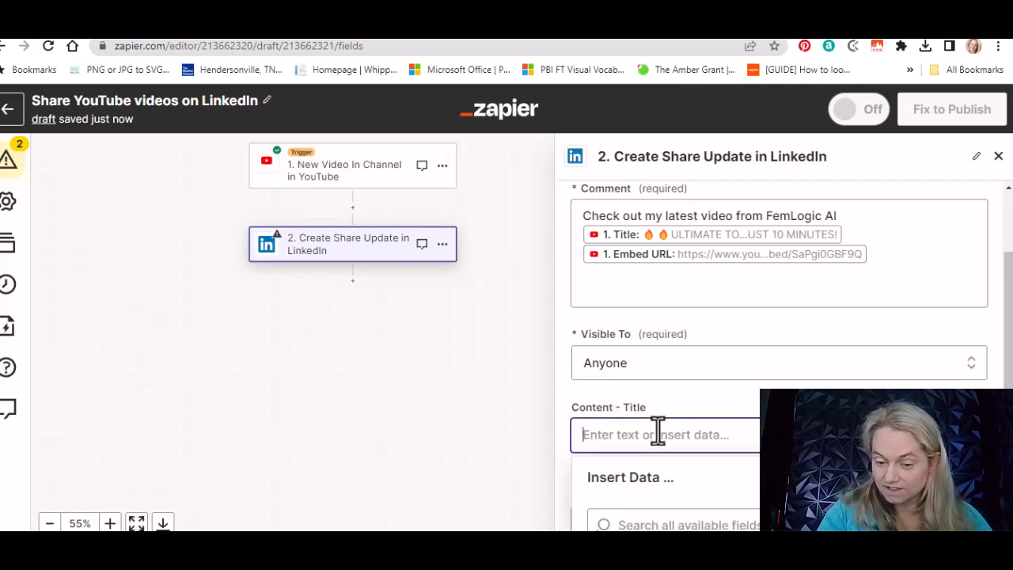
scroll(658, 431, "down", 3)
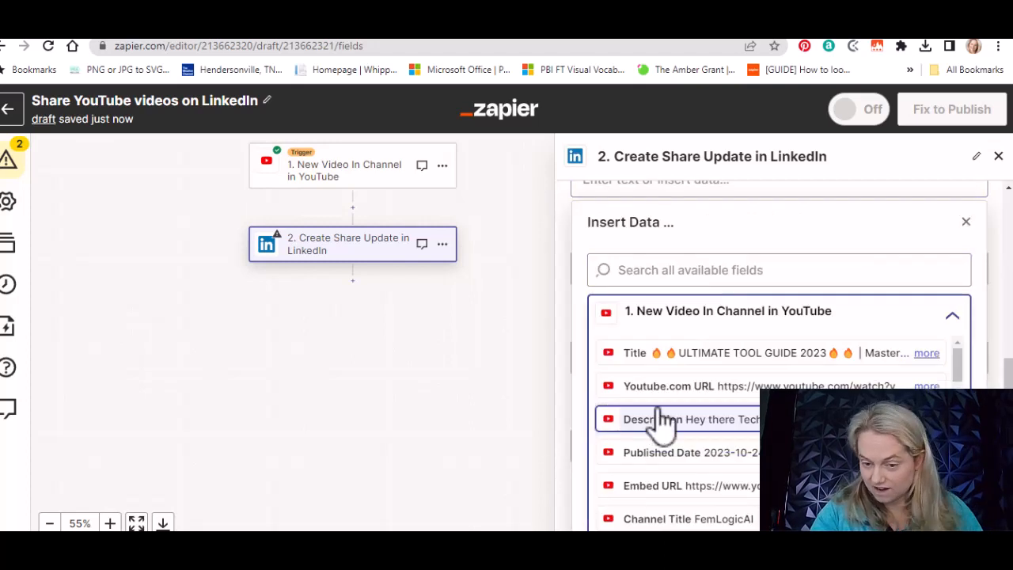
left_click(695, 364)
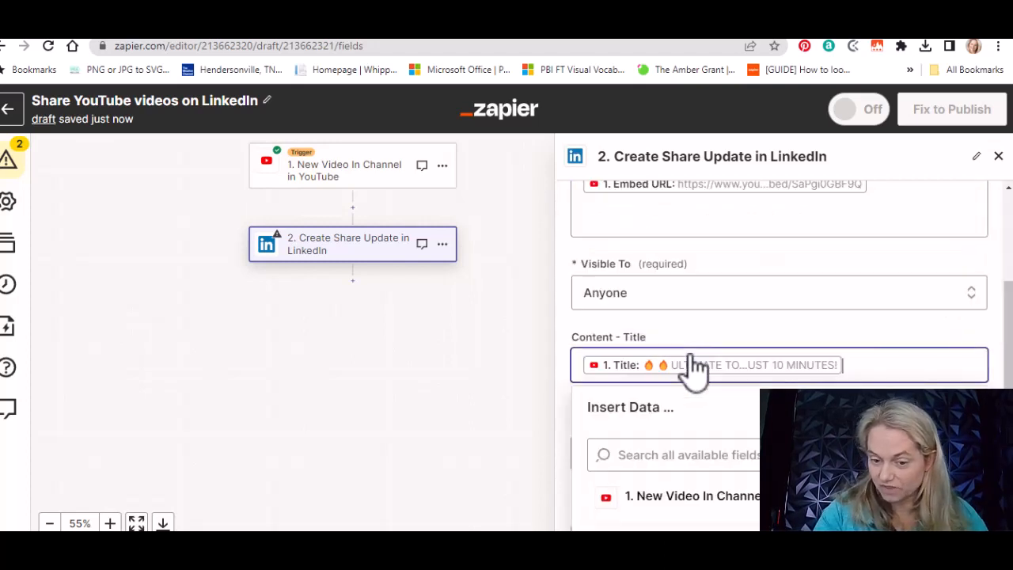
left_click(830, 316)
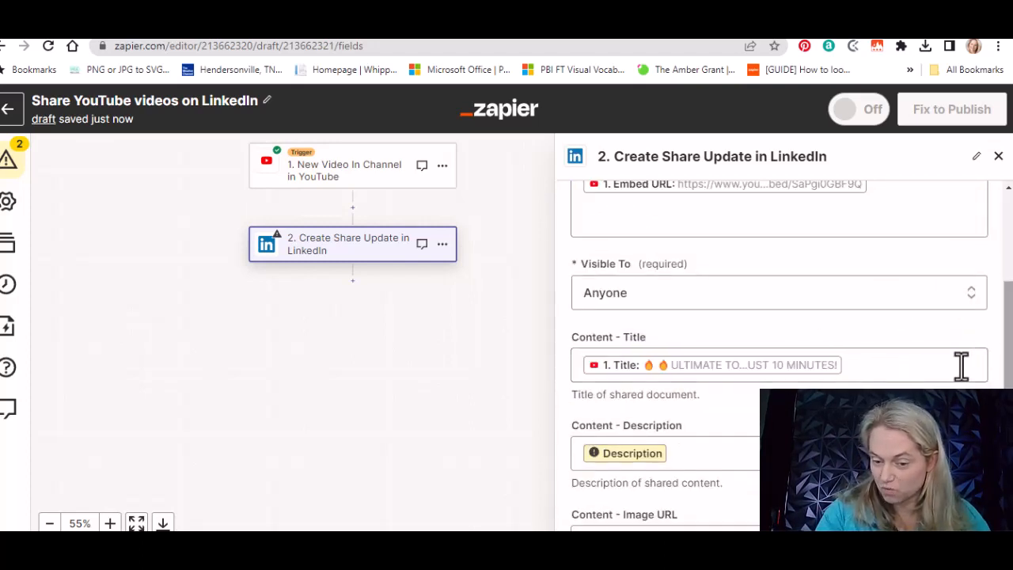
Replace the placeholder in Content - Description with the Description data from the YouTube trigger.
left_click(704, 448)
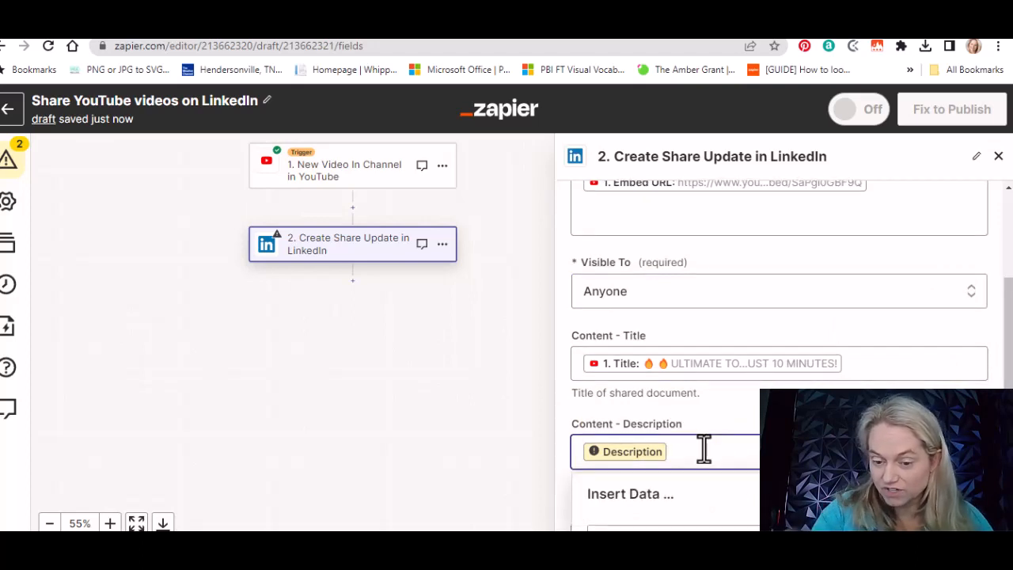
key("BackSpace")
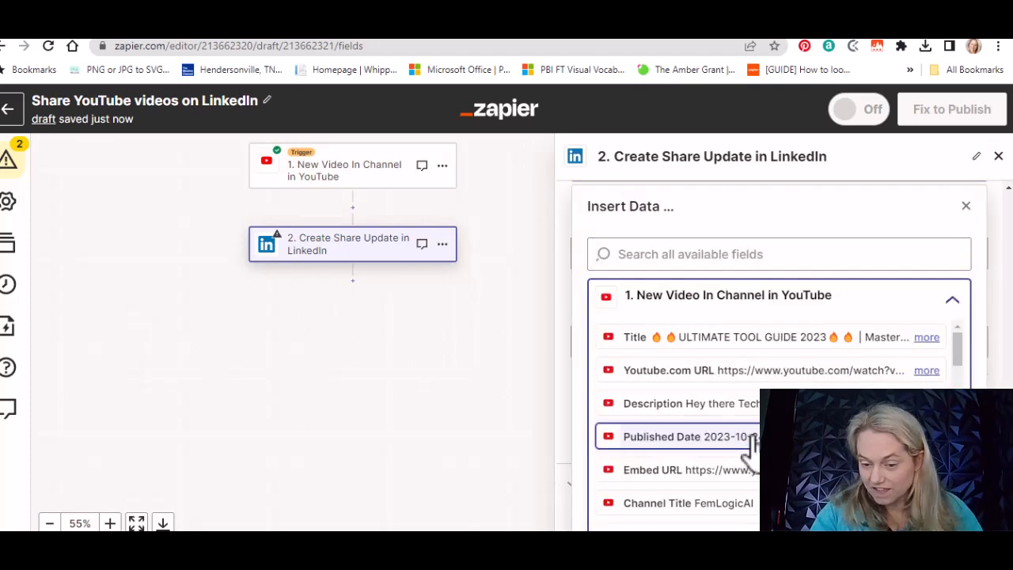
left_click(749, 408)
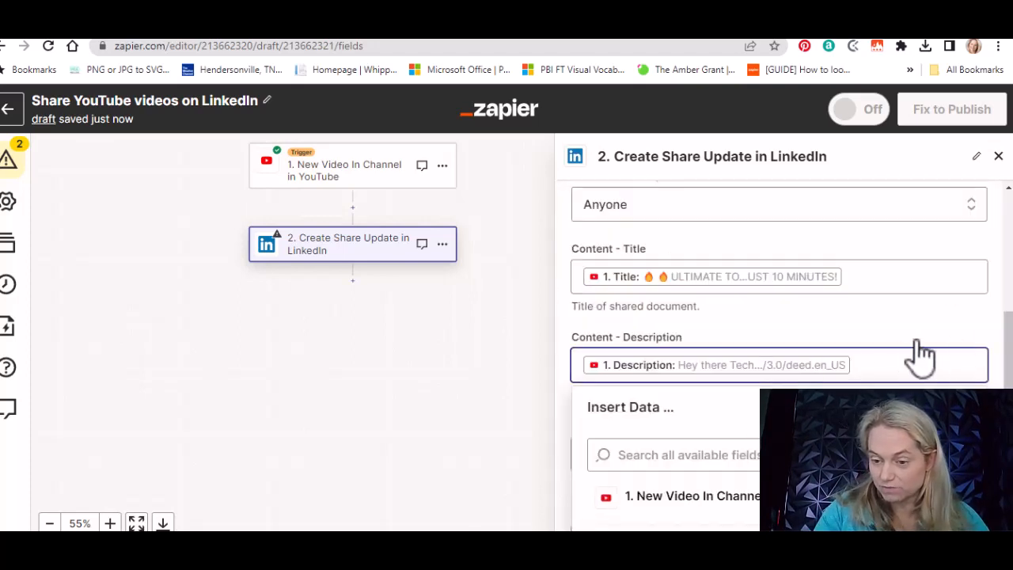
left_click(934, 320)
Replace the placeholder in Content - Image URL with the Thumbnails Medium Url data from the YouTube trigger.
left_click(751, 451)
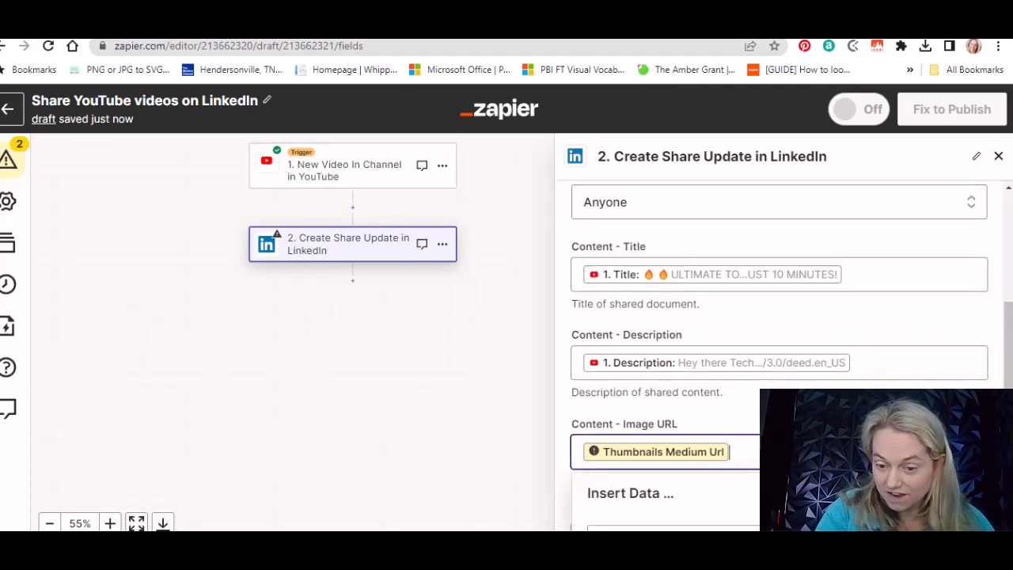
key("BackSpace")
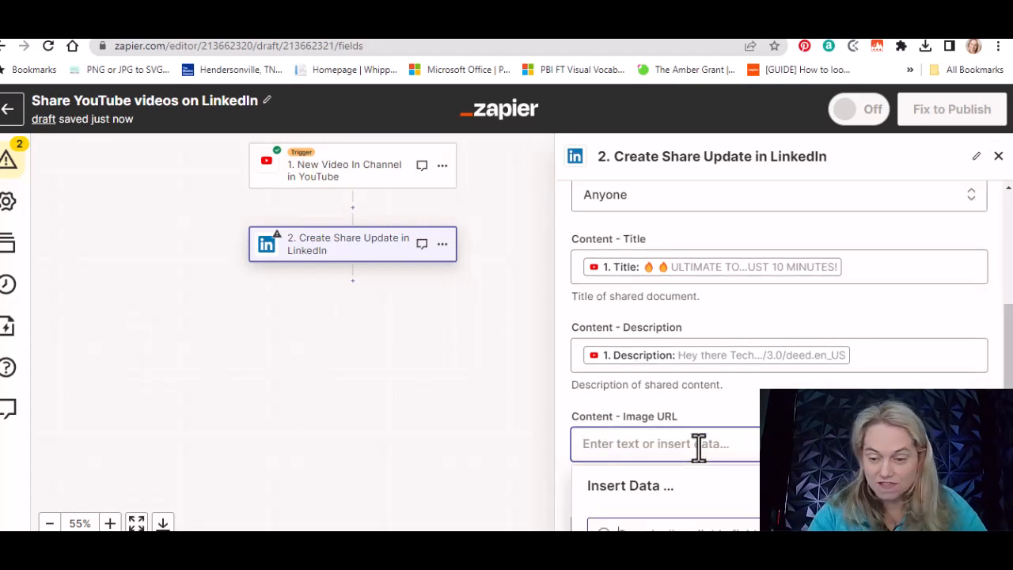
scroll(699, 448, "down", 3)
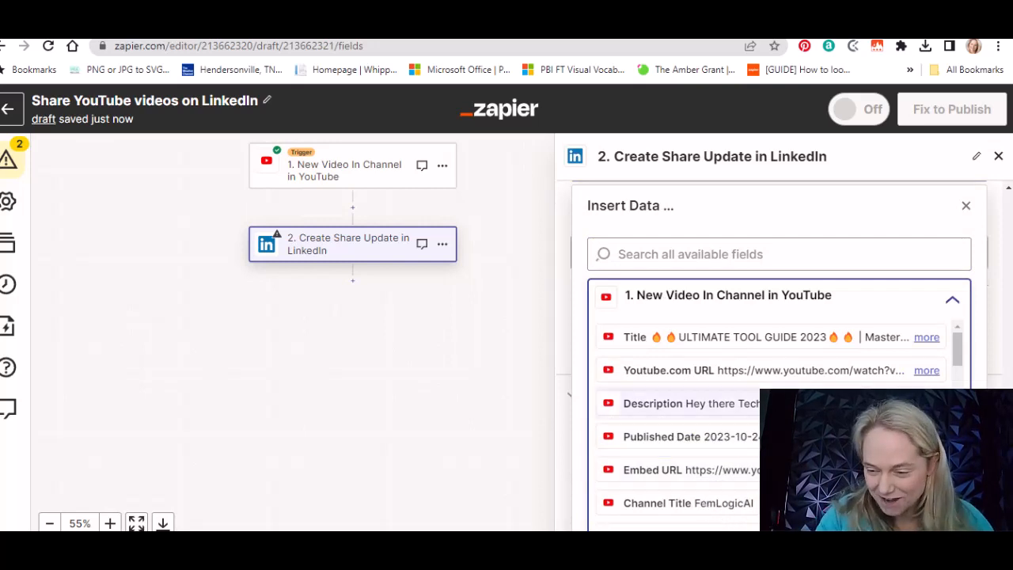
left_click_drag(960, 345, 965, 372)
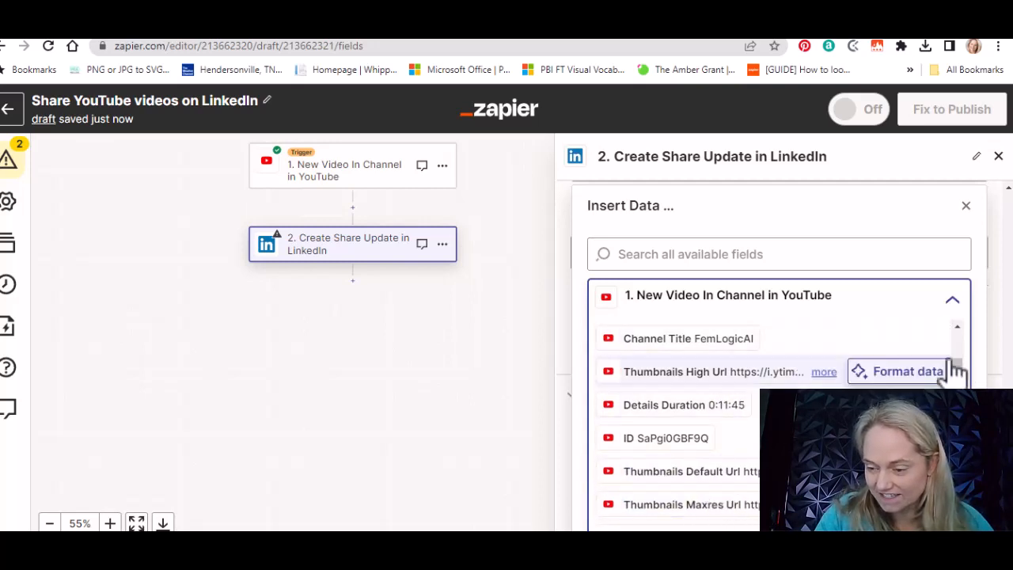
scroll(963, 366, "down", 2)
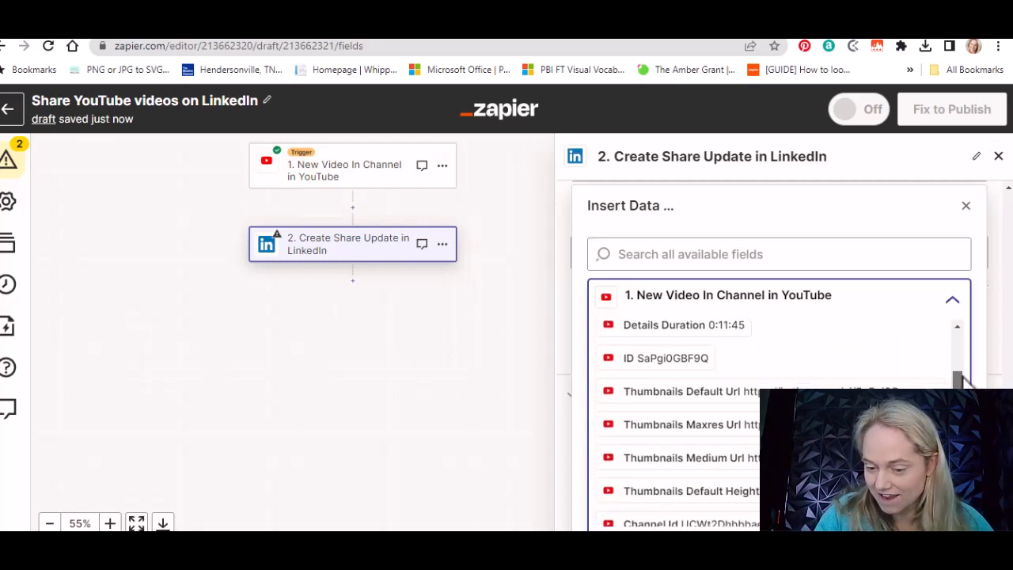
left_click(730, 457)
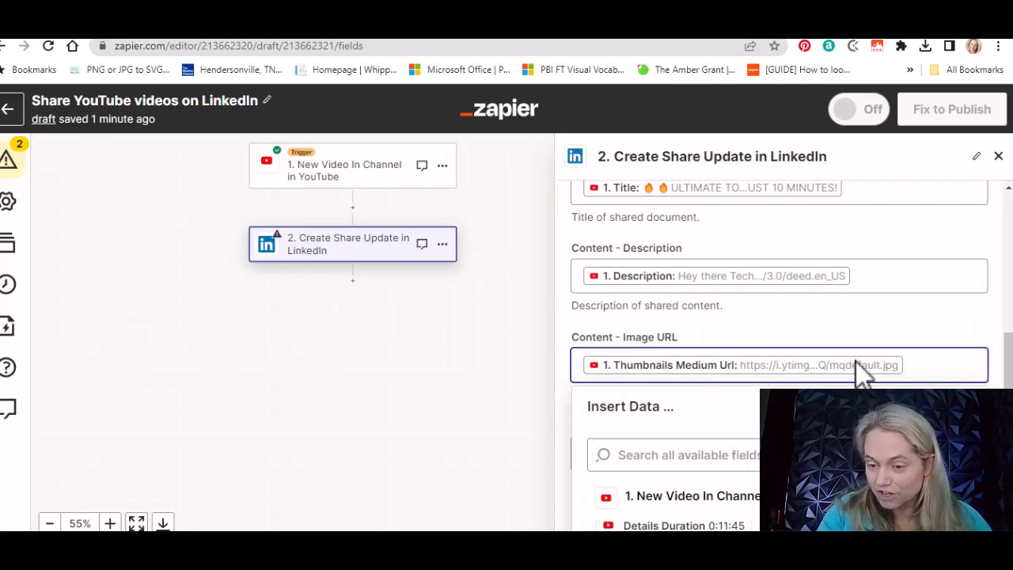
left_click(882, 329)
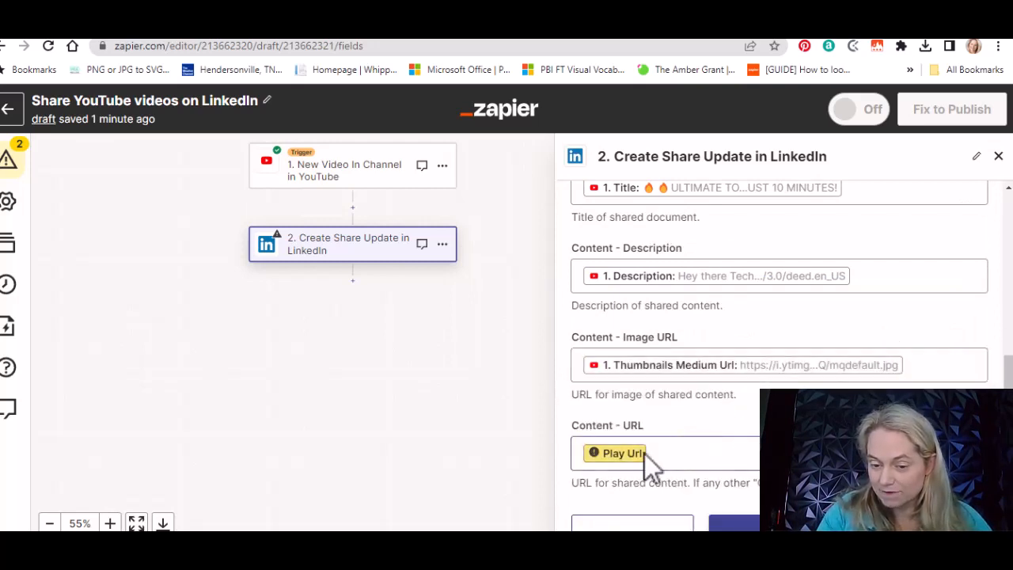
Replace the Play Url placeholder in Content - URL with the Youtube.com URL data from the YouTube trigger.
left_click(667, 456)
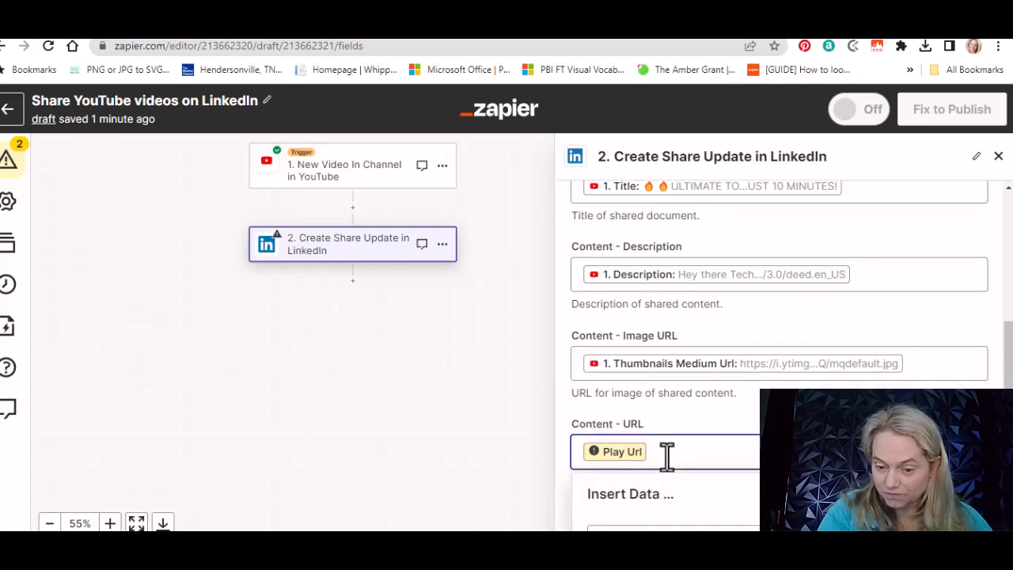
key("BackSpace")
left_click(673, 457)
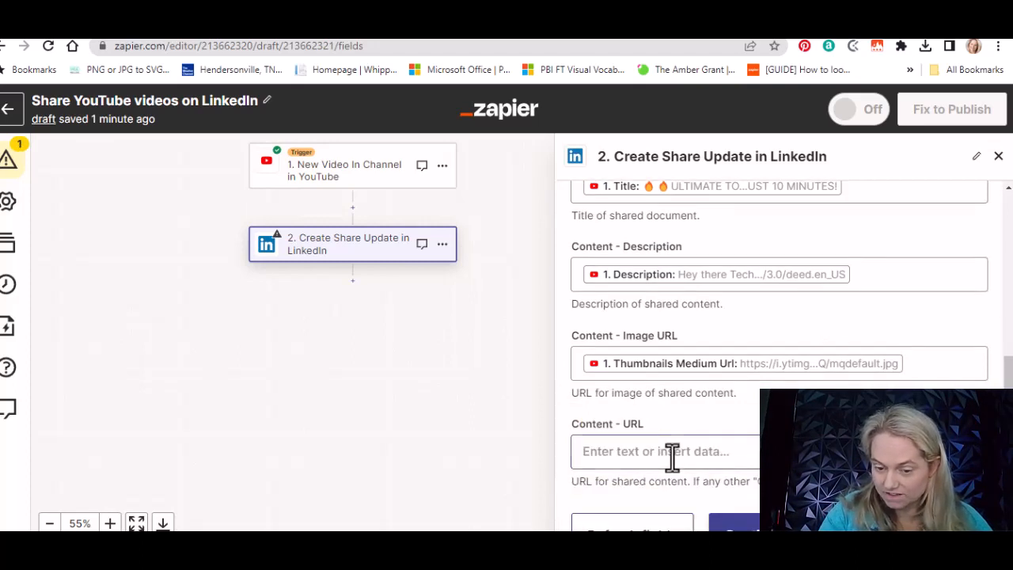
left_click(672, 454)
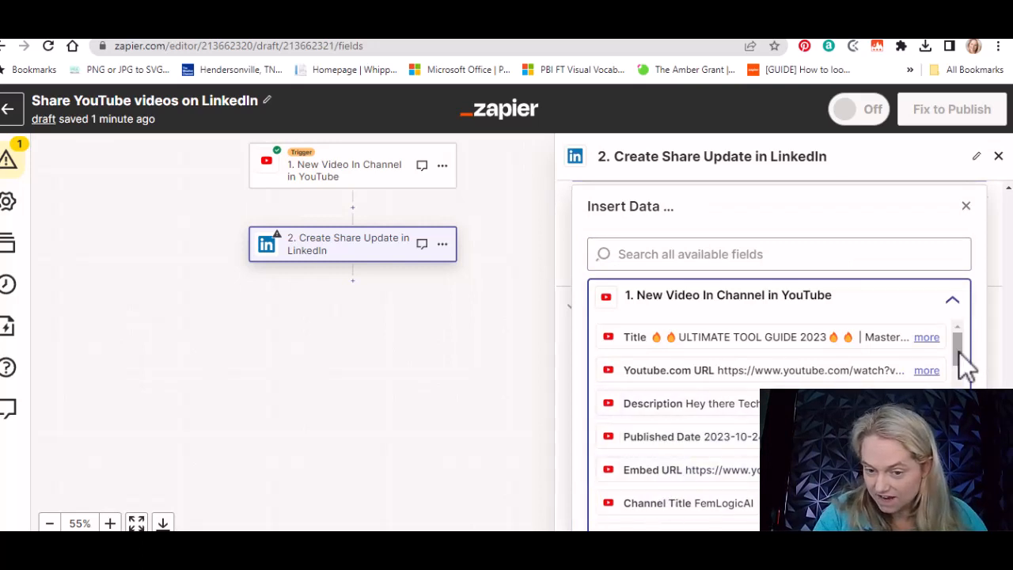
left_click_drag(958, 353, 958, 460)
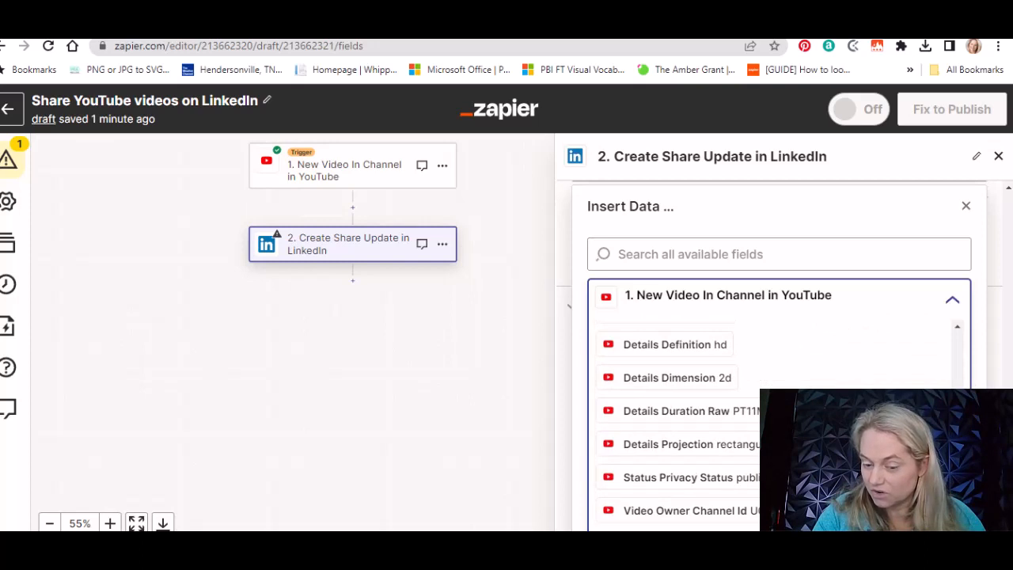
scroll(673, 420, "up", 10)
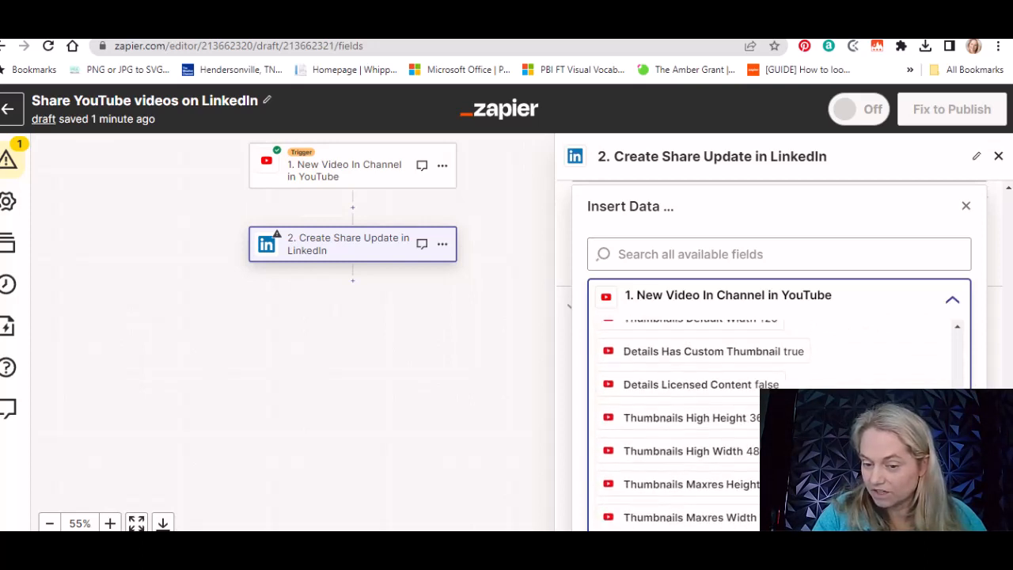
scroll(965, 358, "up", 6)
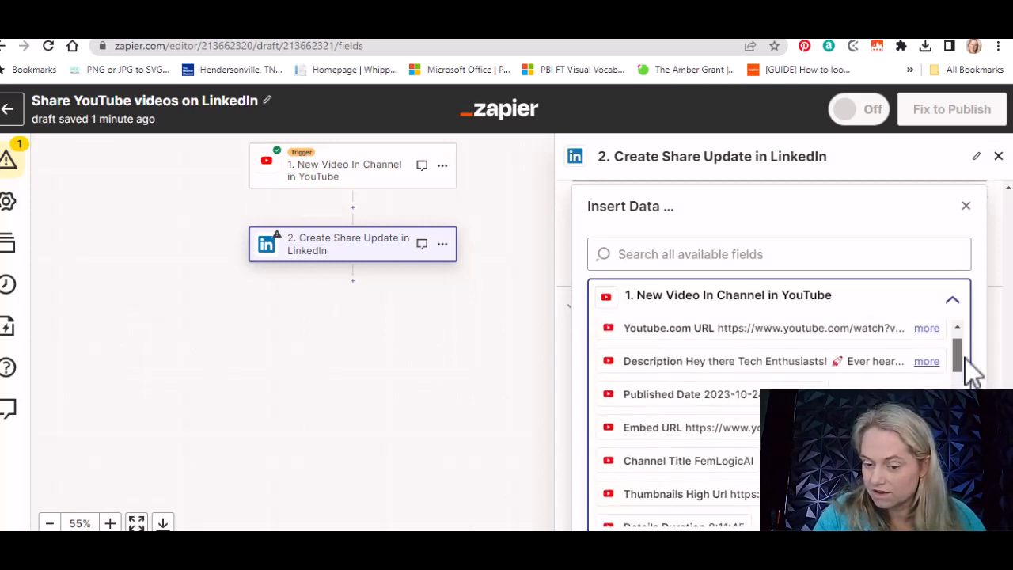
scroll(965, 358, "up", 3)
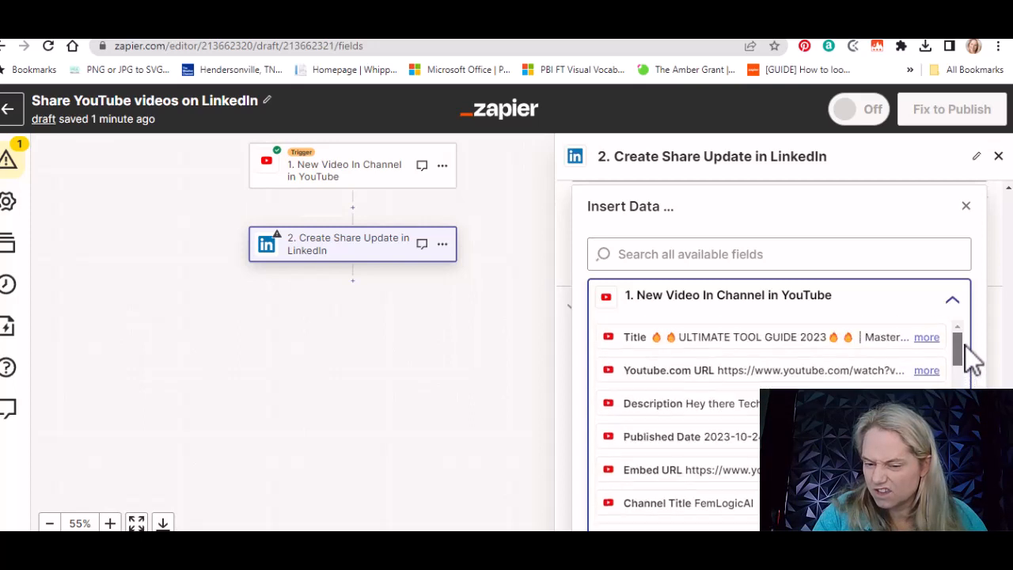
left_click(709, 385)
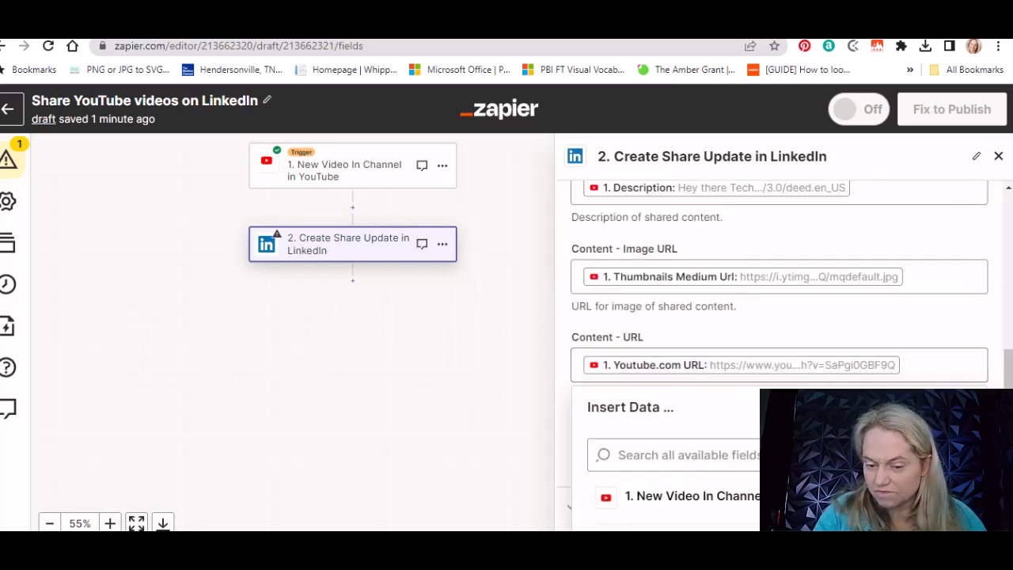
left_click(882, 339)
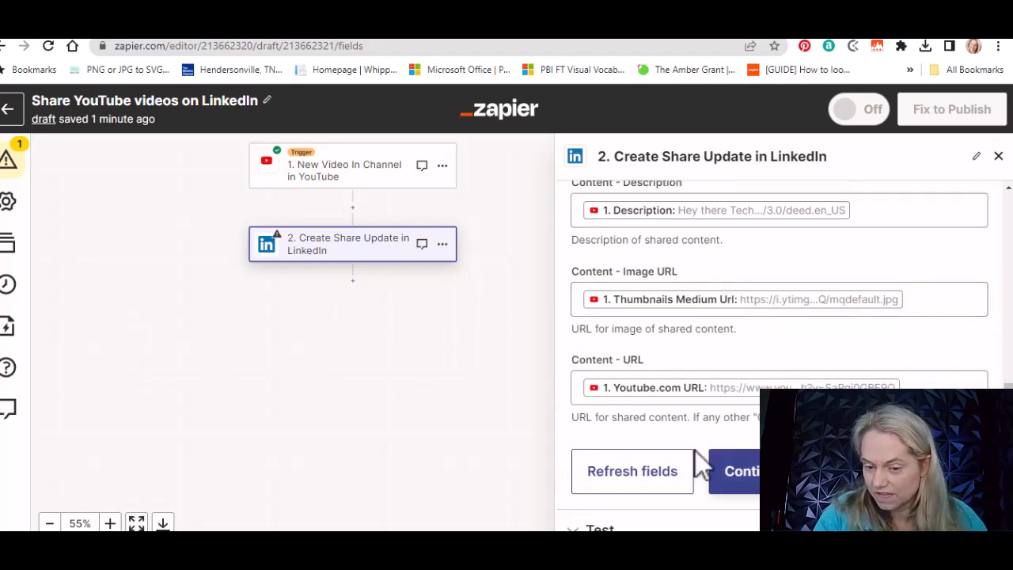
Continue to the LinkedIn action's test, review the comment and content data, and run the test step.
left_click(748, 473)
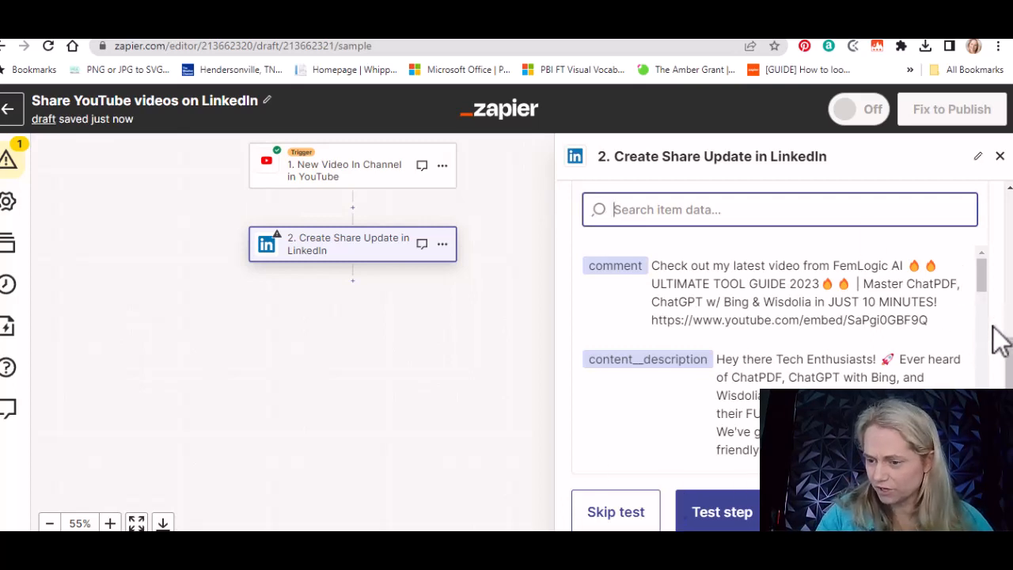
left_click(1008, 369)
mouse_move(1010, 375)
left_mouse_down()
mouse_move(1009, 231)
mouse_move(1009, 375)
left_mouse_up()
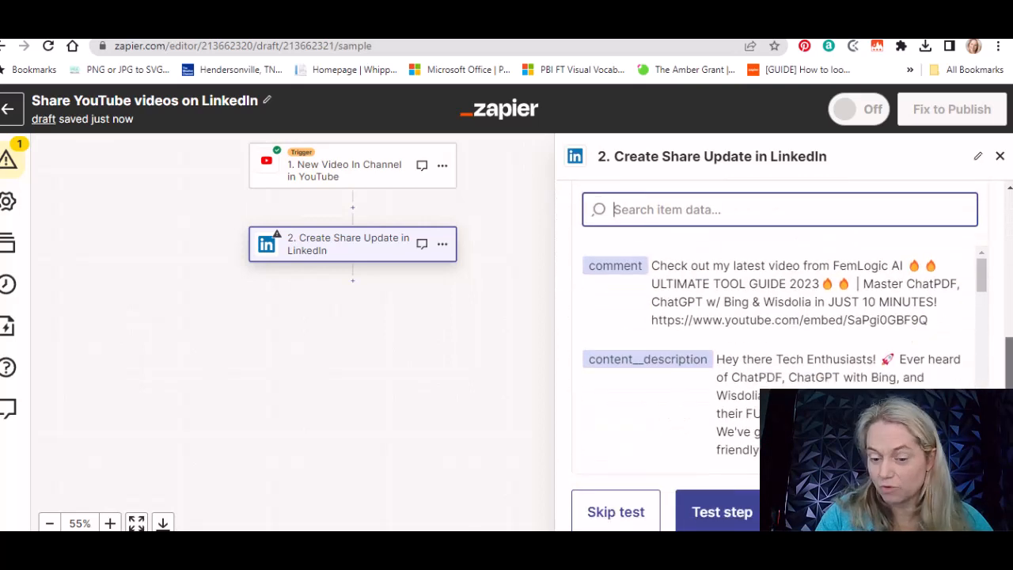
left_click(714, 516)
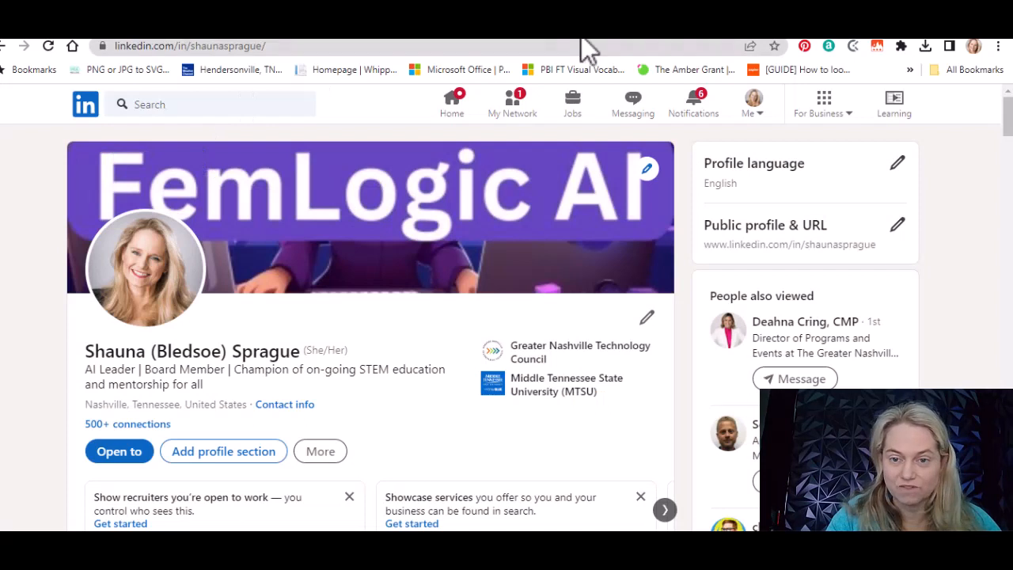
Switch to the LinkedIn profile page, reload it and go to the recent posts in its activity section.
left_click(574, 45)
key("Return")
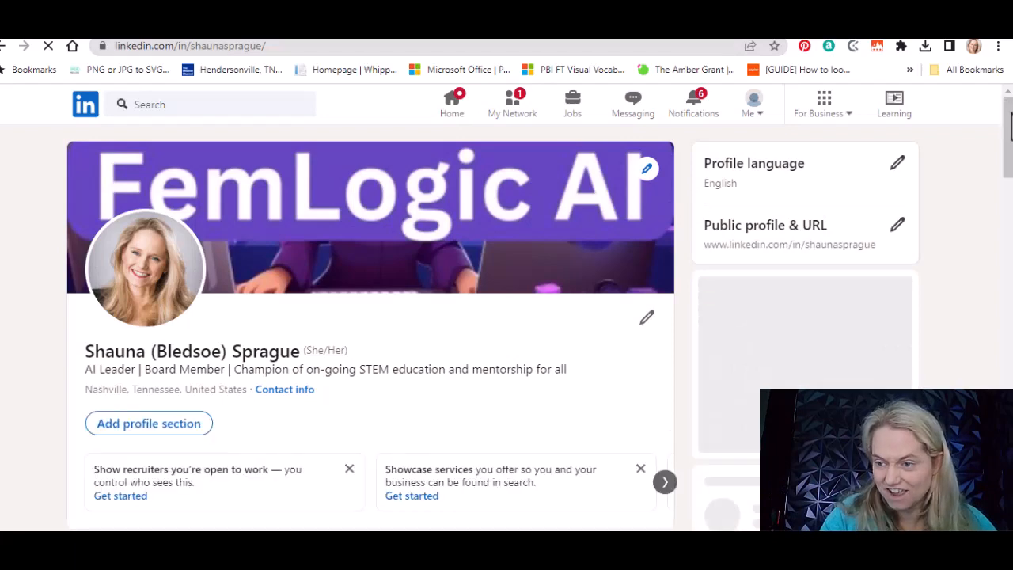
scroll(1009, 190, "down", 5)
scroll(1009, 192, "down", 1)
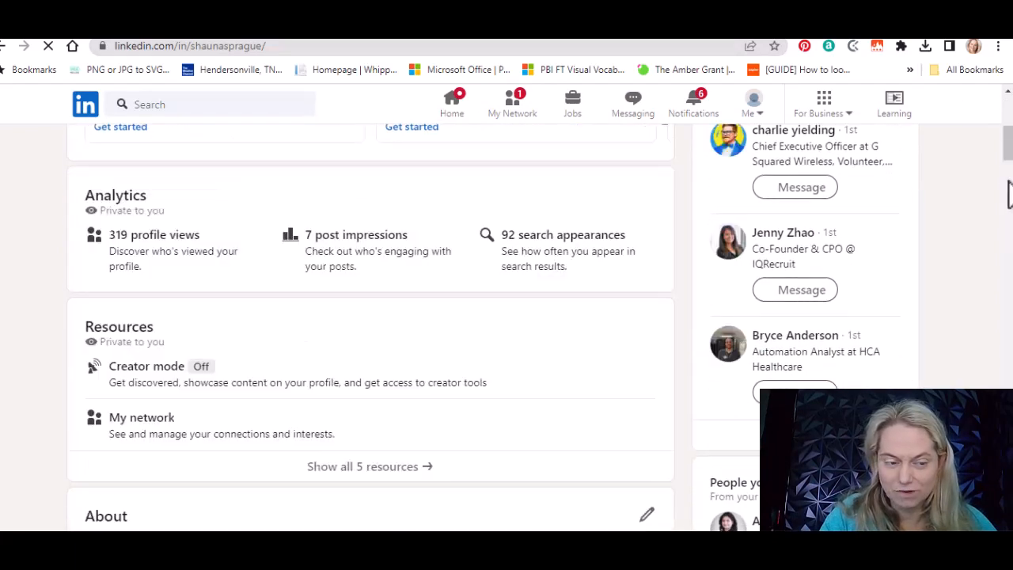
scroll(1004, 188, "down", 7)
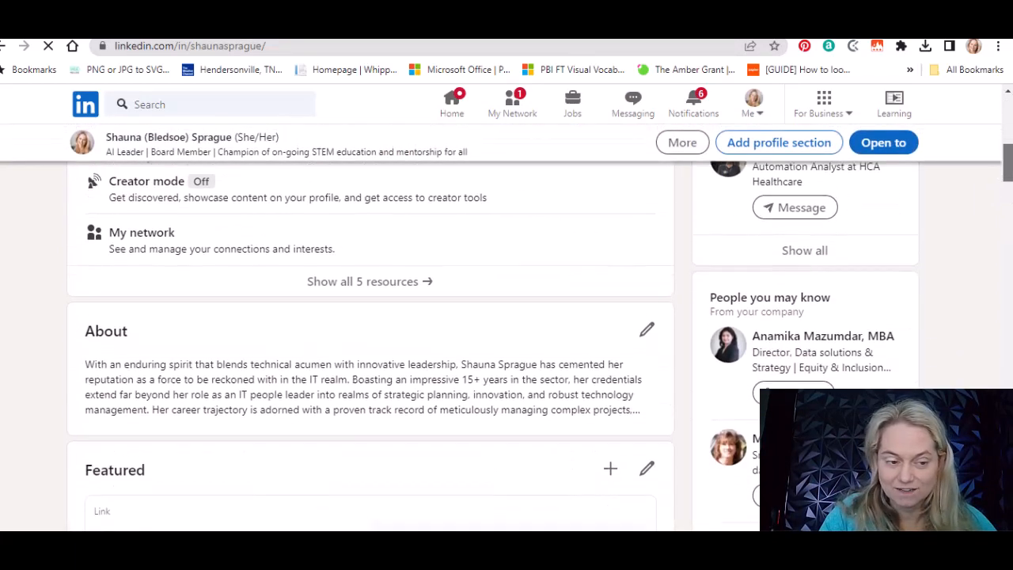
scroll(1003, 190, "down", 3)
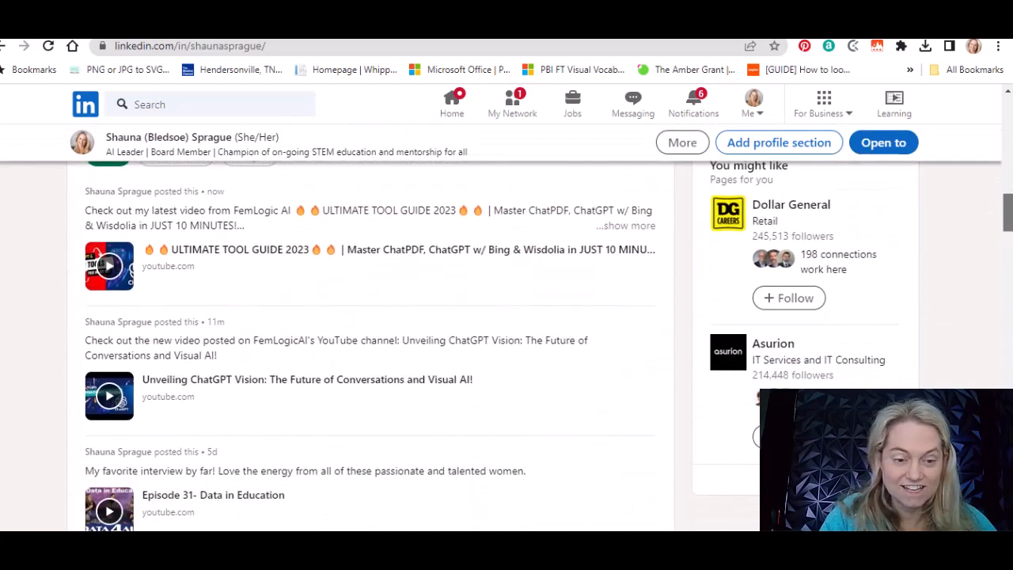
Open the newest post about the FemLogic AI video and examine its text, link, thumbnail and title.
left_click(261, 234)
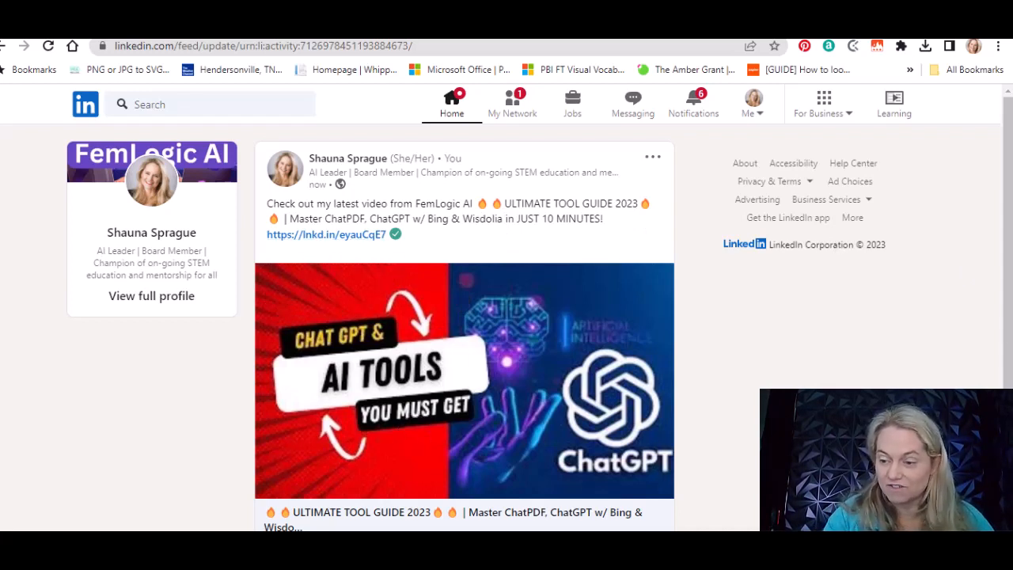
scroll(464, 330, "down", 3)
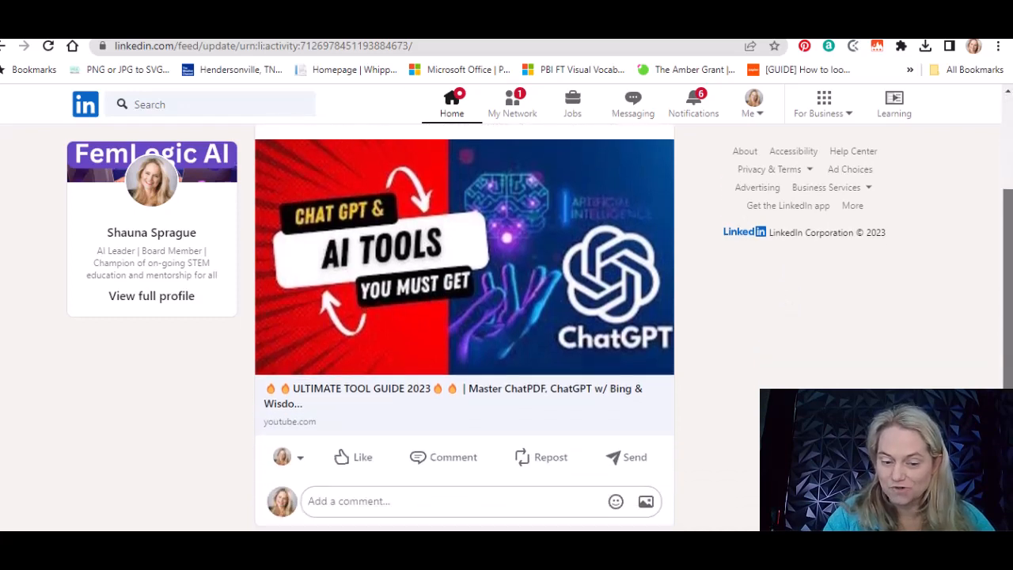
scroll(464, 330, "up", 3)
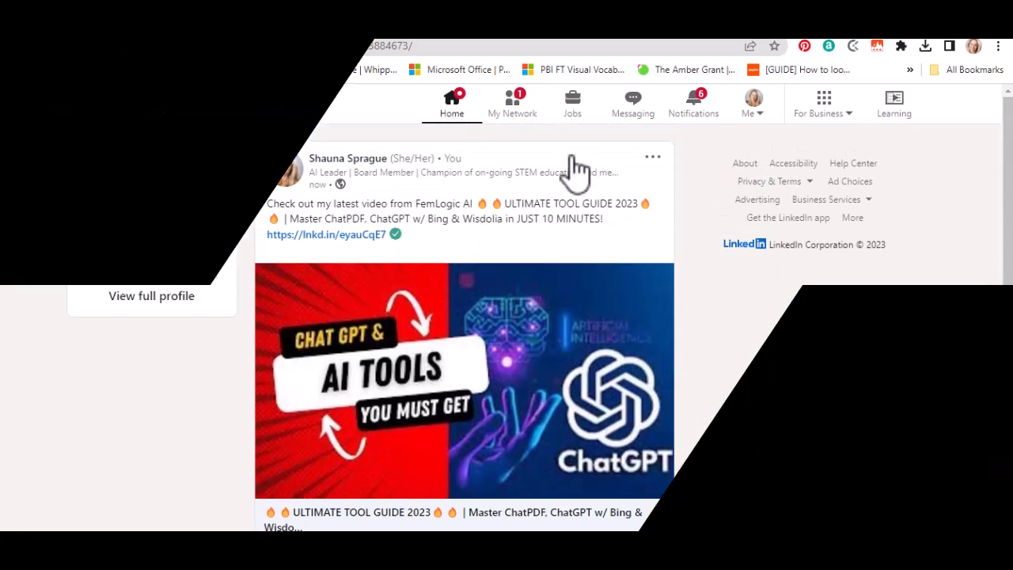